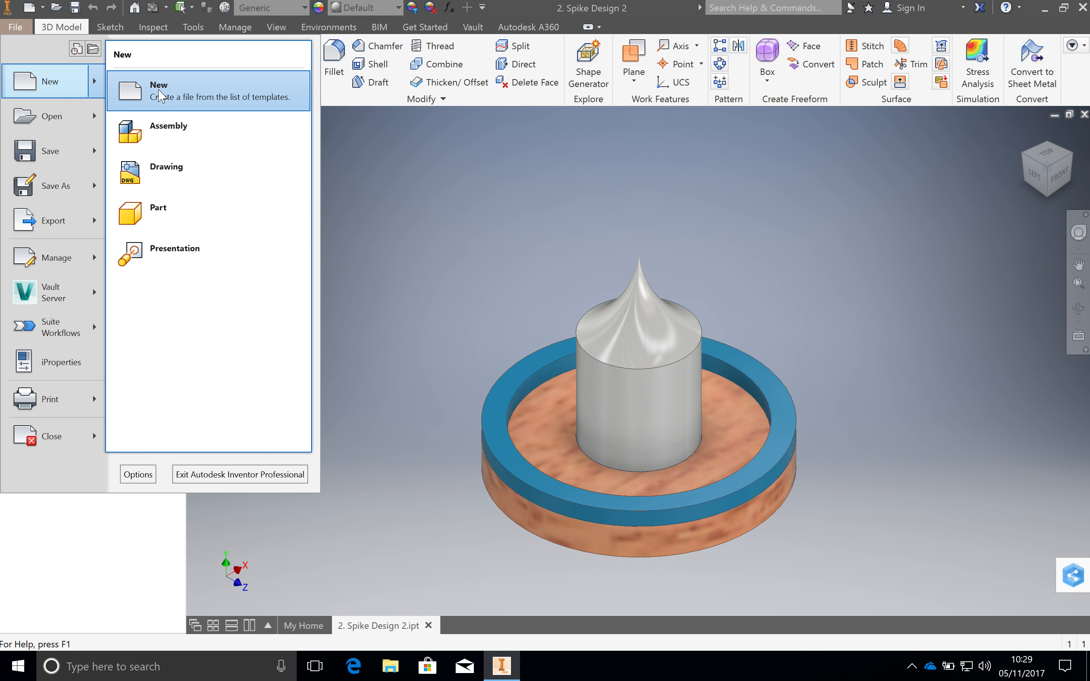
# Create a new part file from the metric Standard (mm).ipt template.
pyautogui.click(322, 179)
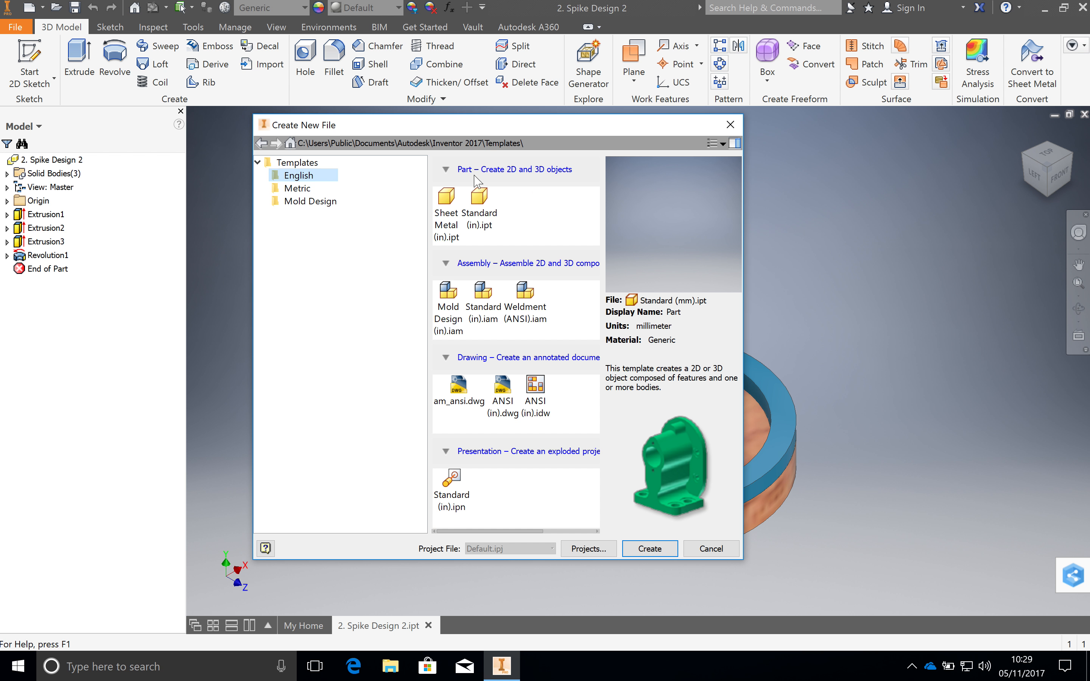
pyautogui.click(299, 191)
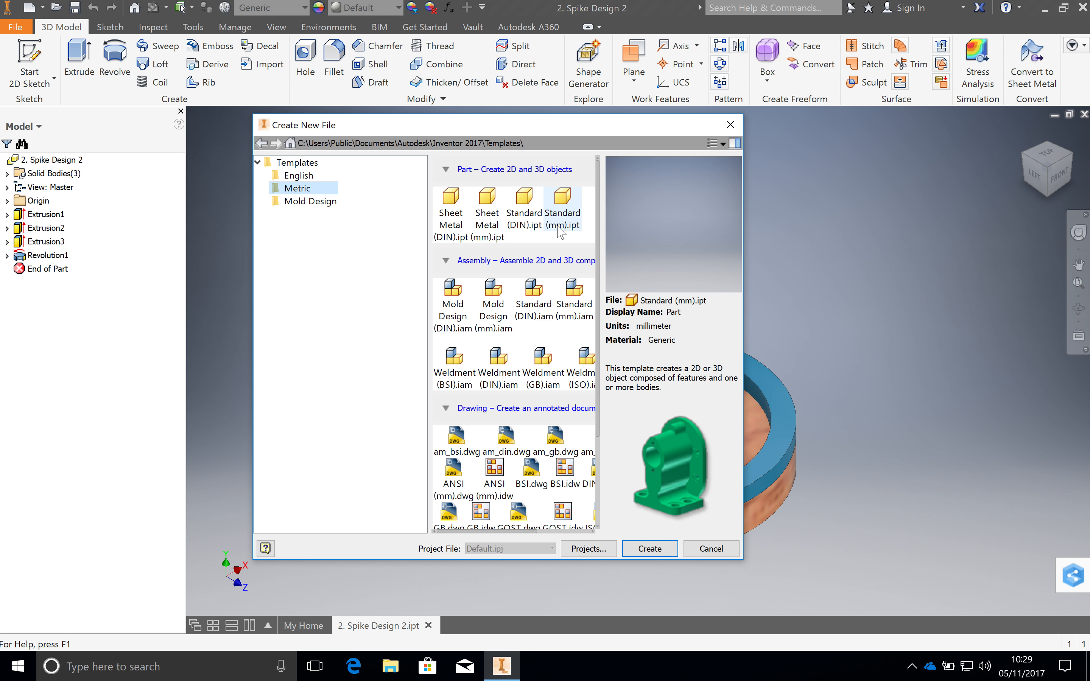
pyautogui.click(570, 219)
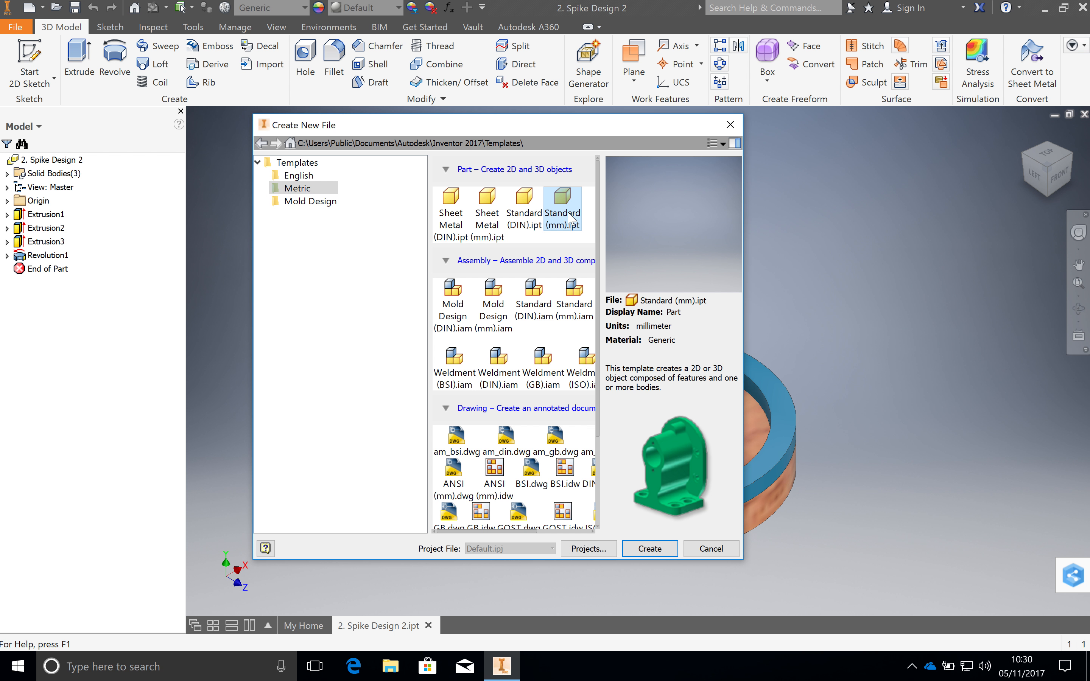
pyautogui.click(650, 549)
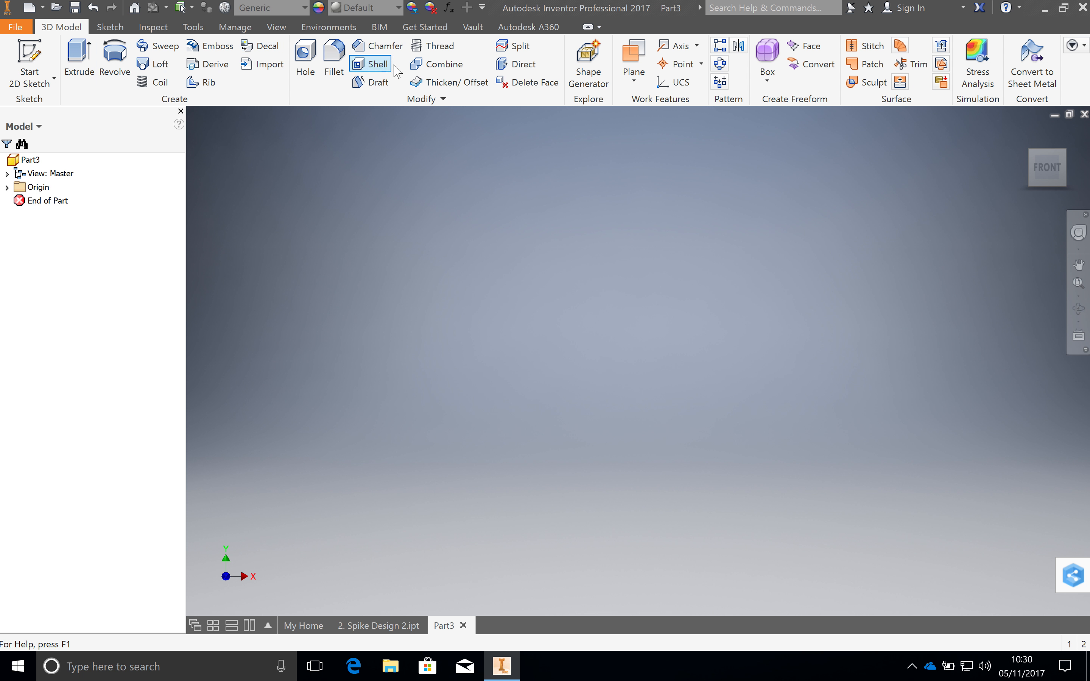
# Start a 2D sketch on the horizontal XZ origin plane of the new part.
pyautogui.click(110, 27)
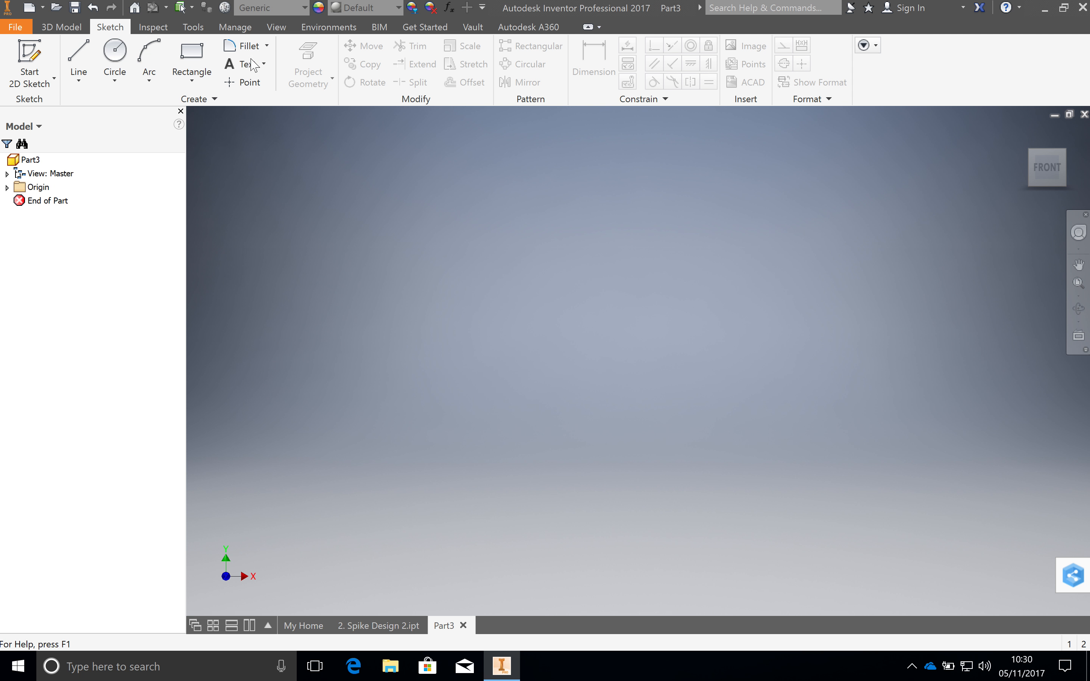
pyautogui.click(76, 31)
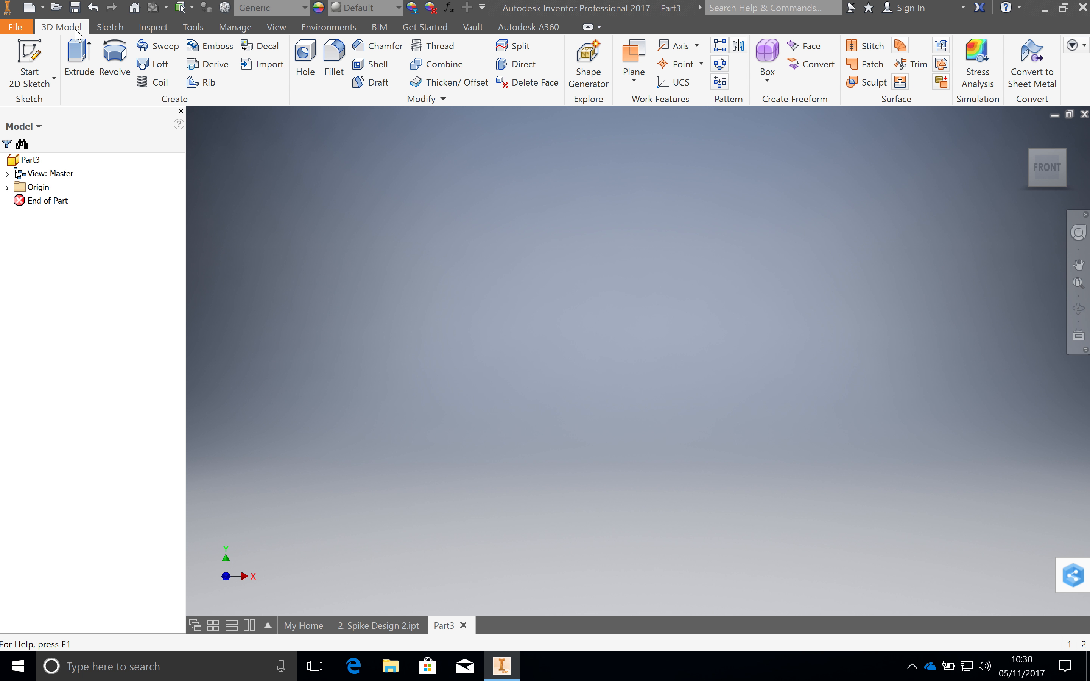
pyautogui.click(40, 88)
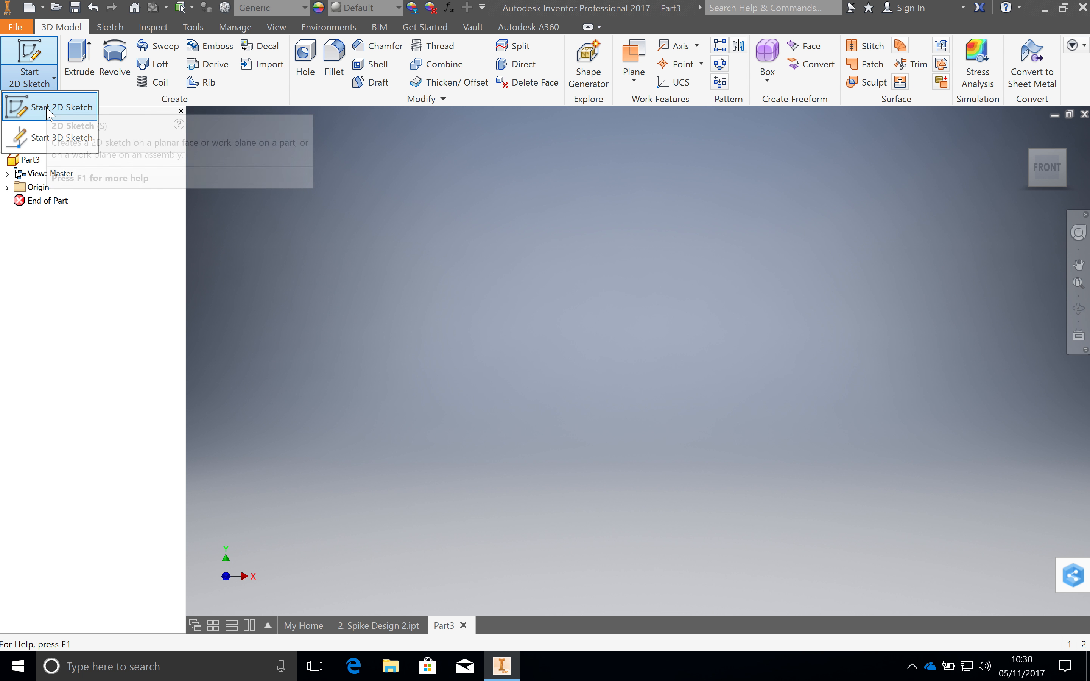
pyautogui.click(49, 111)
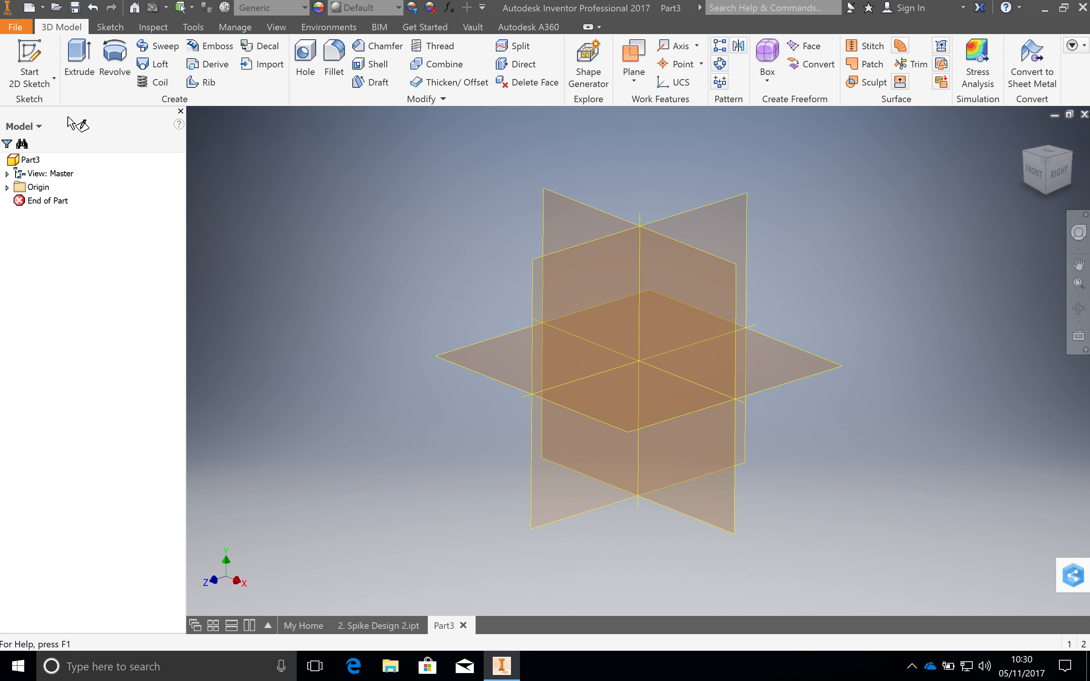
pyautogui.click(503, 368)
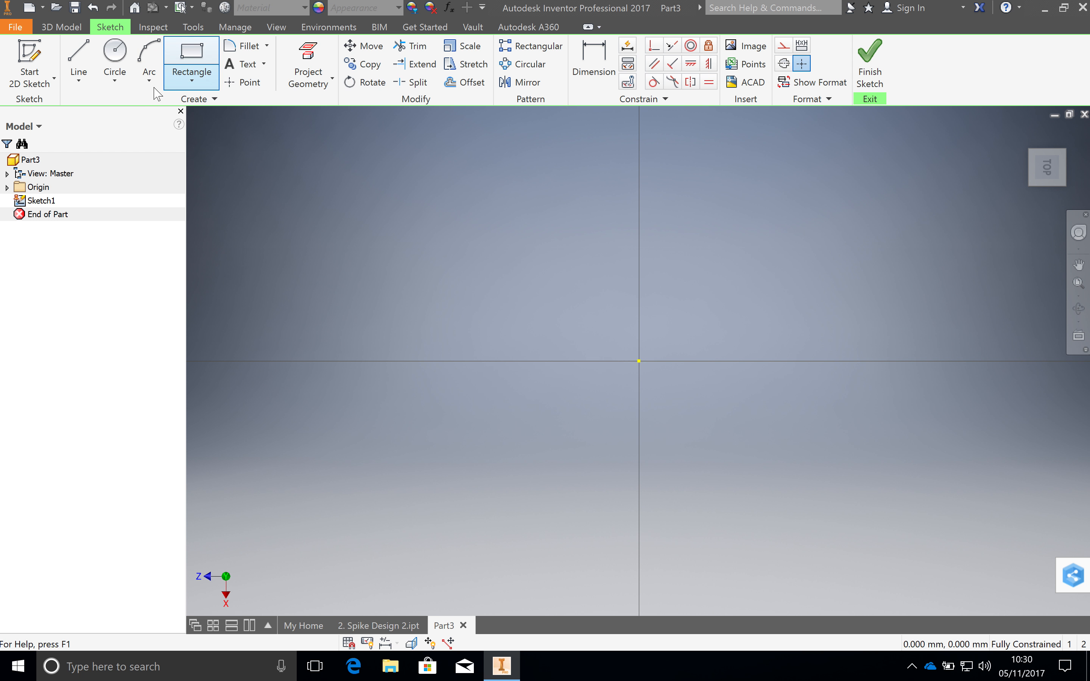
# Draw a 50 mm diameter circle centred on the origin and finish the sketch.
pyautogui.click(111, 54)
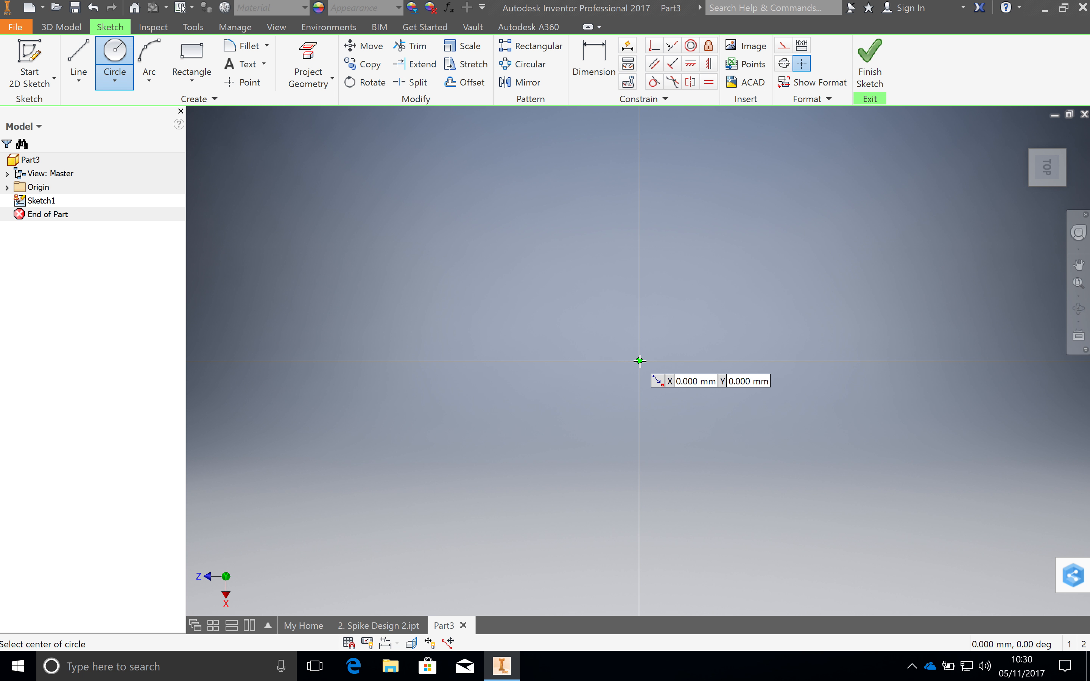
pyautogui.click(640, 361)
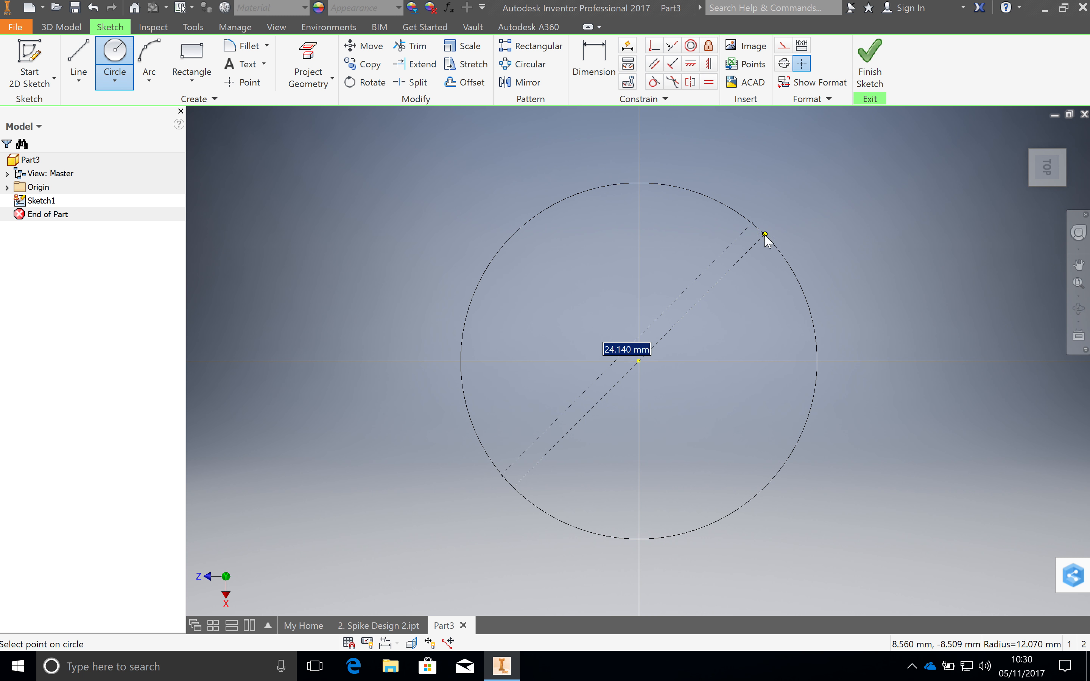
pyautogui.write('5')
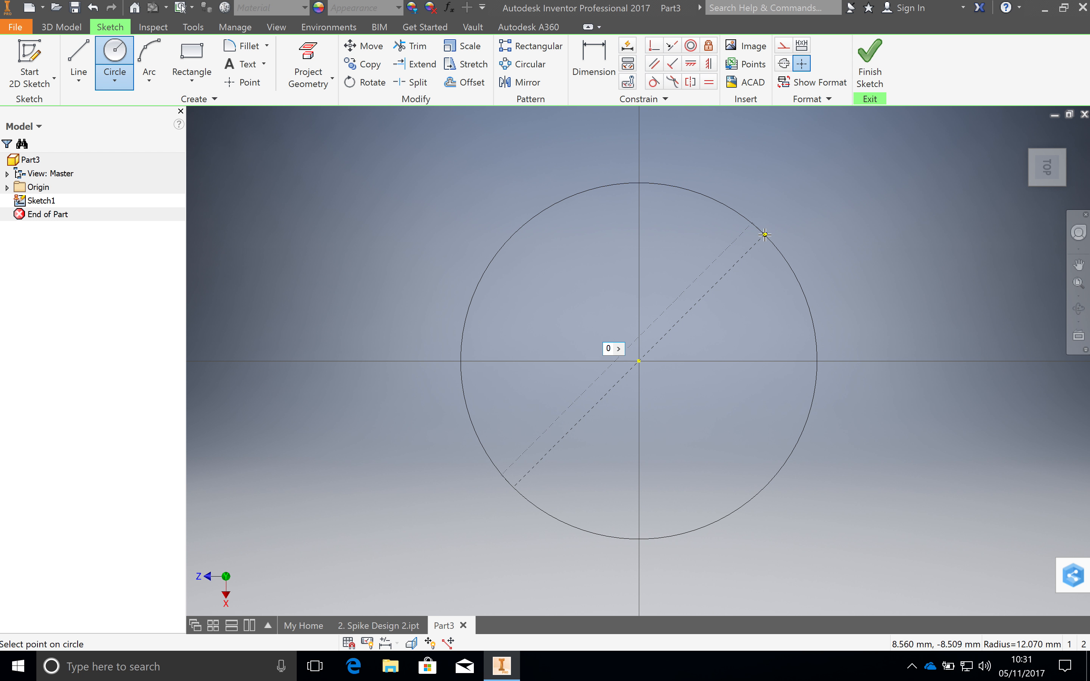
pyautogui.write('0')
pyautogui.press('Return')
pyautogui.click(870, 63)
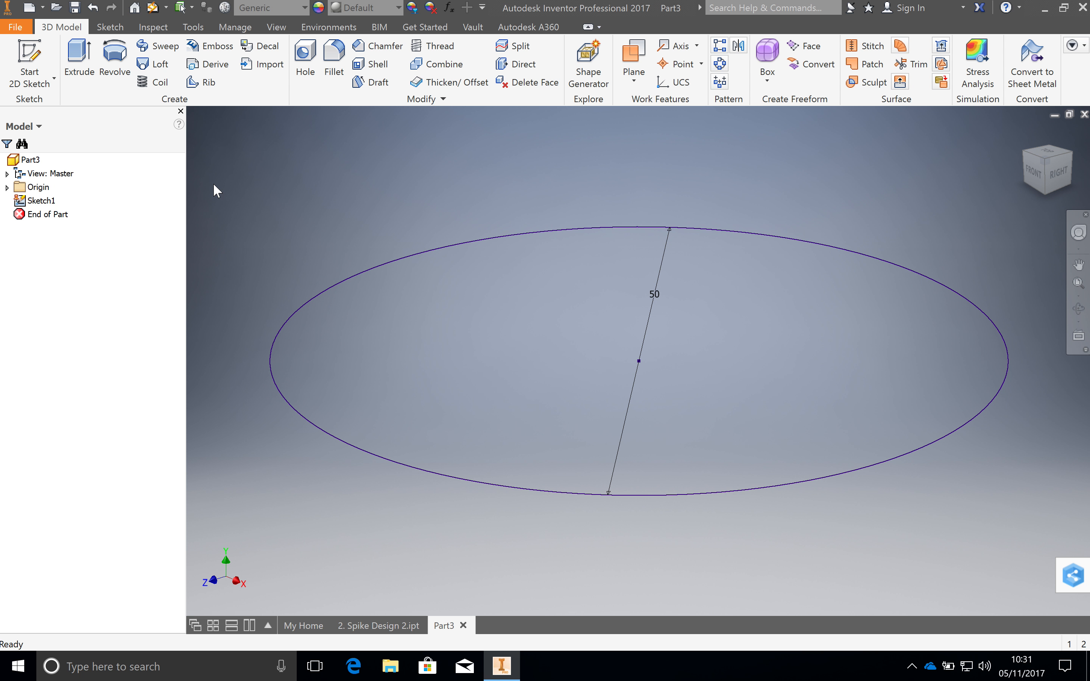
# Extrude the 50 mm circle upward by 6 mm as a solid disc.
pyautogui.click(80, 63)
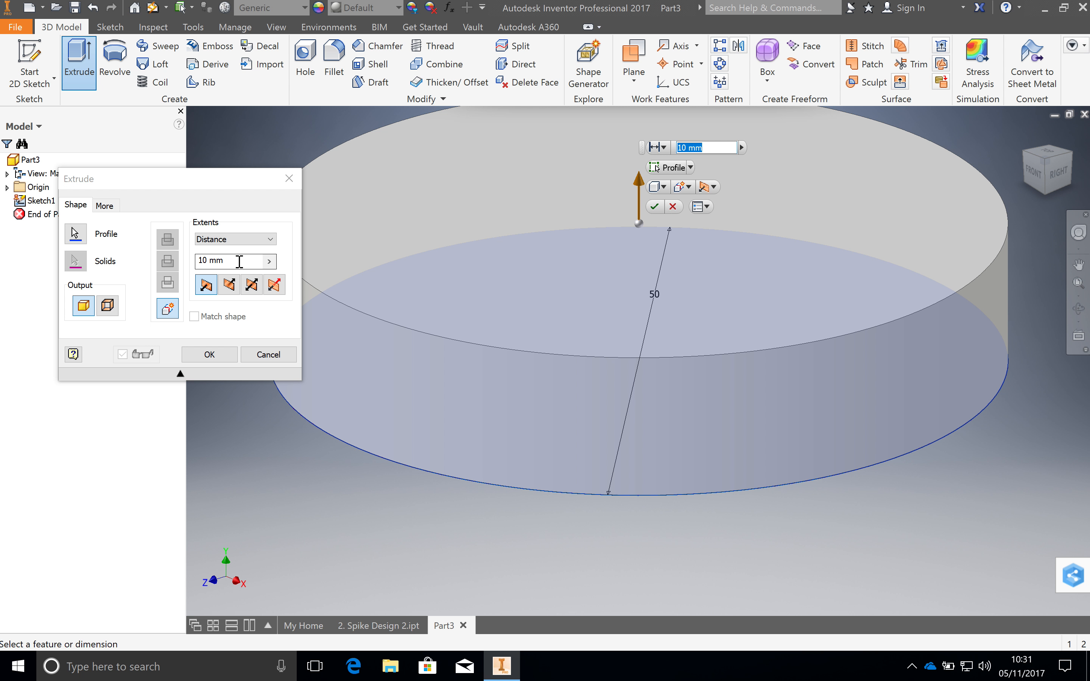
pyautogui.moveTo(239, 261); pyautogui.dragTo(201, 265)
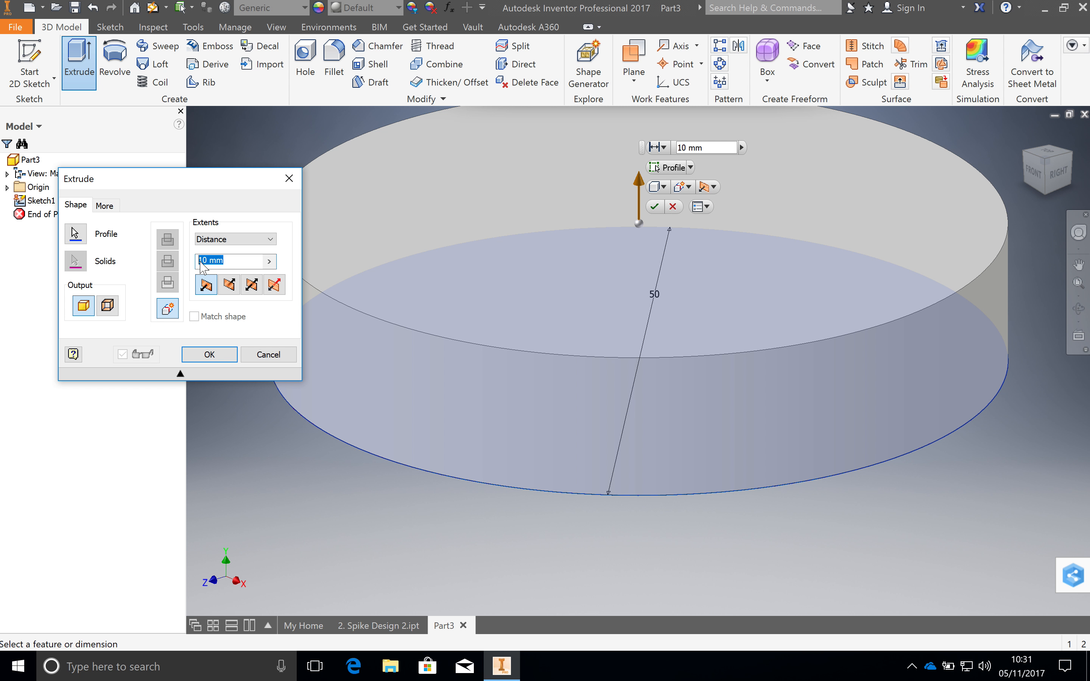
pyautogui.click(180, 373)
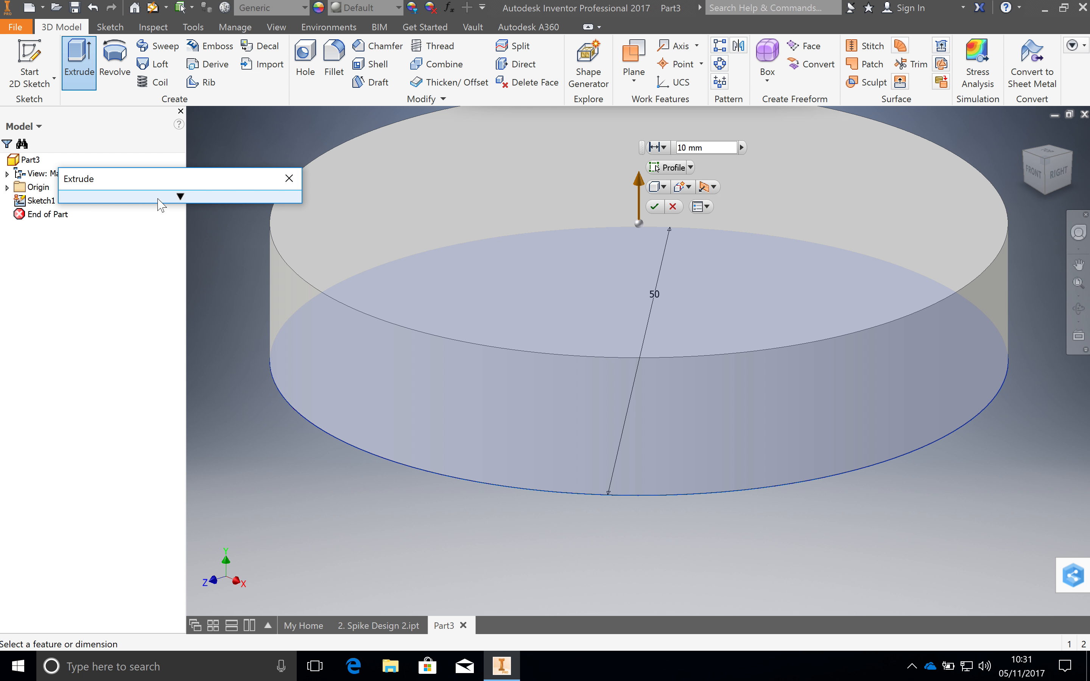
pyautogui.click(180, 197)
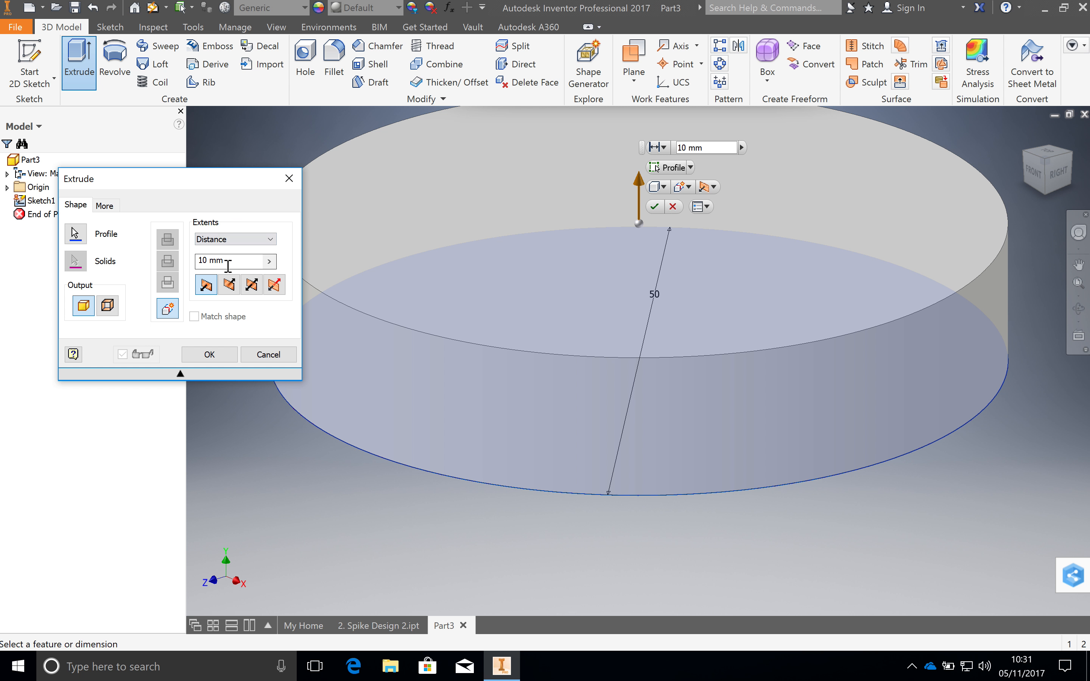
pyautogui.moveTo(233, 264); pyautogui.dragTo(193, 261)
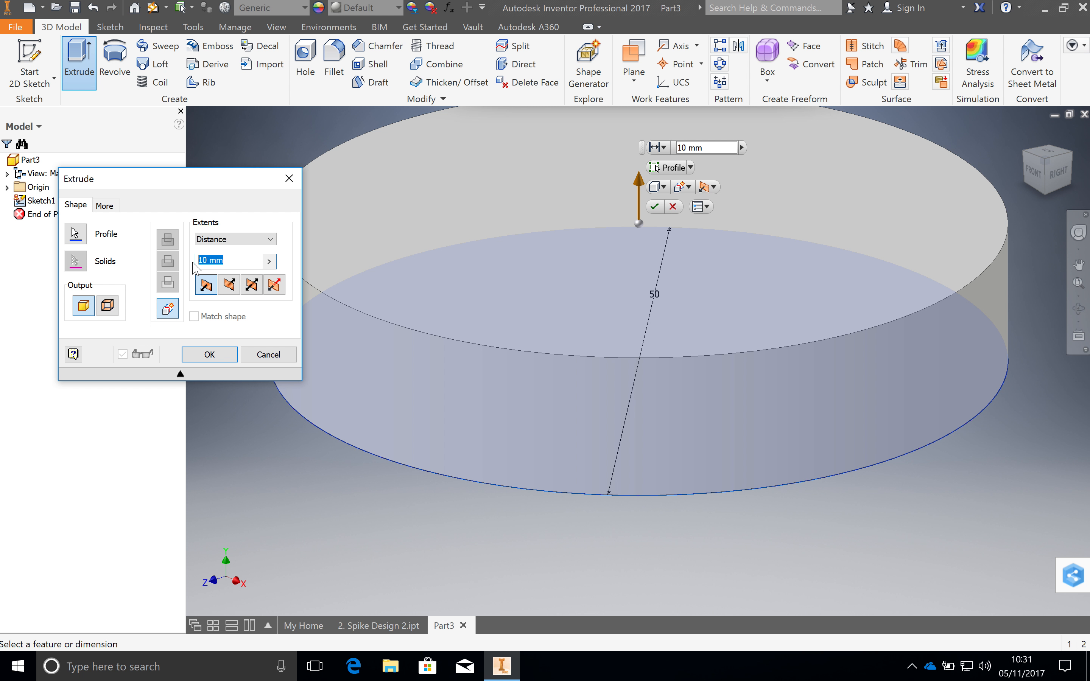
pyautogui.write('6')
pyautogui.click(210, 355)
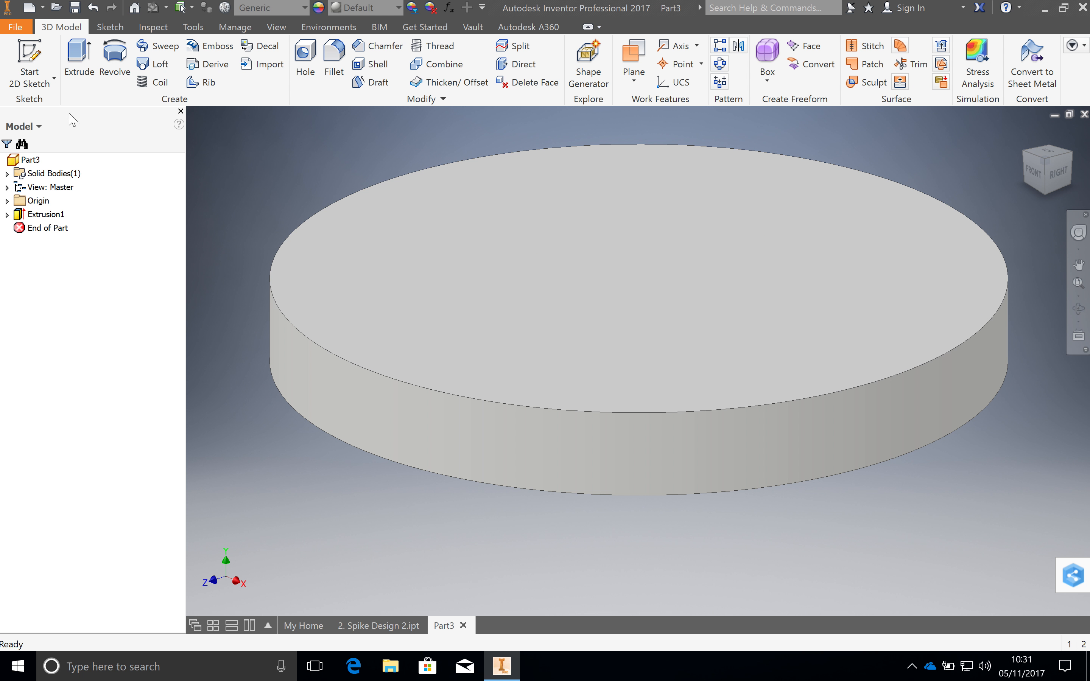
# Sketch a 20 mm diameter circle centred on the disc's top face and finish the sketch.
pyautogui.click(36, 85)
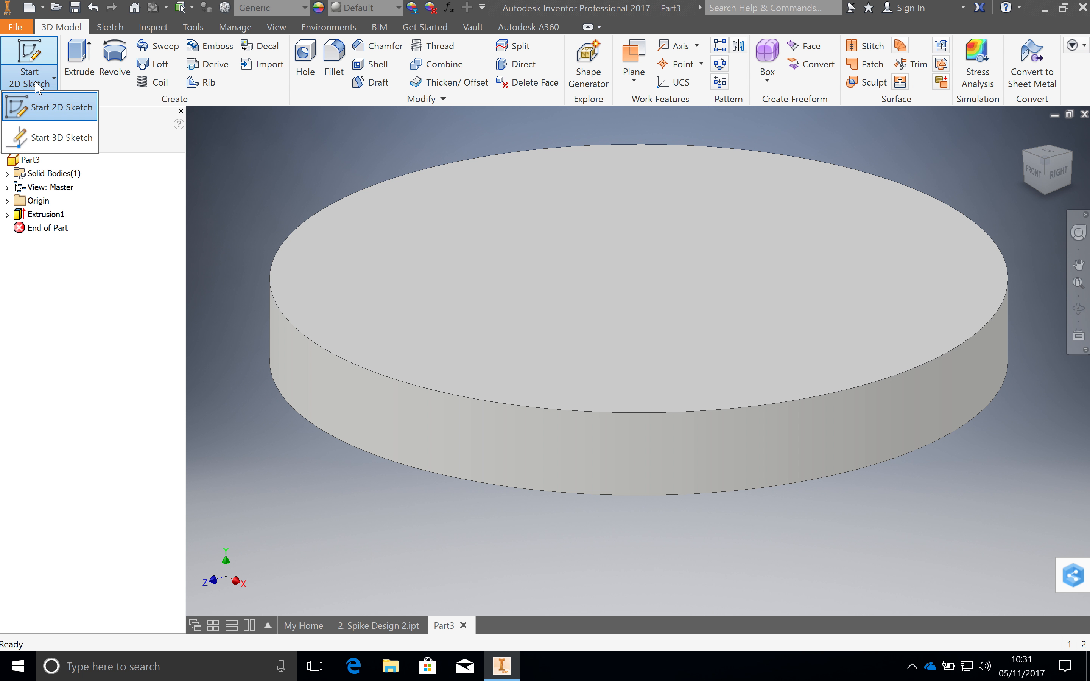
pyautogui.click(53, 108)
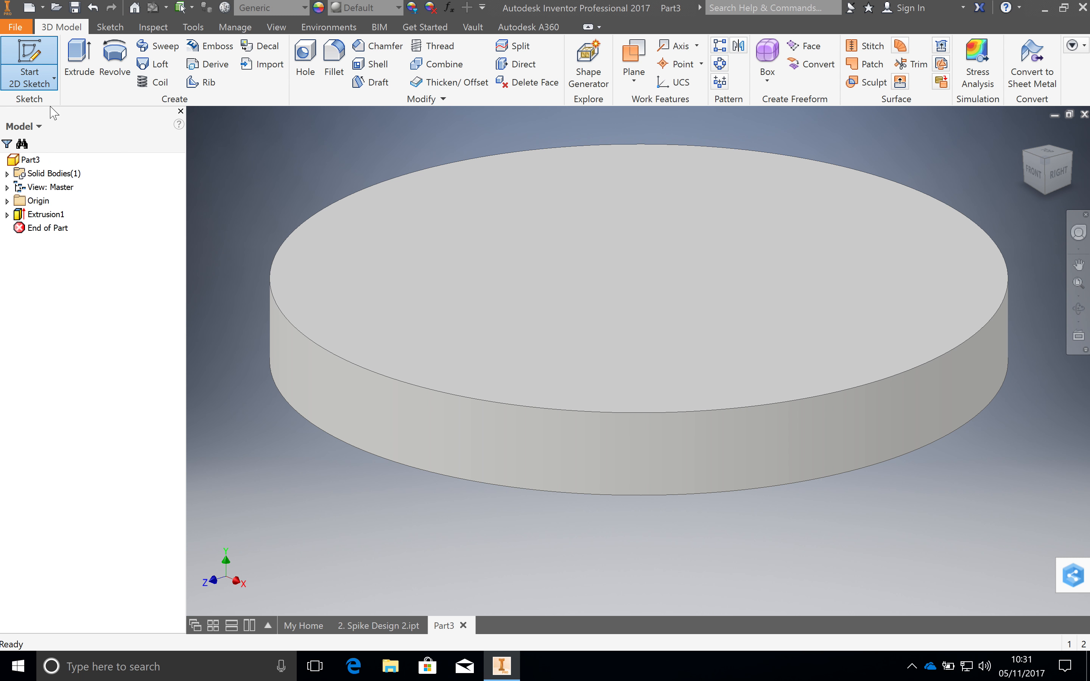
pyautogui.click(621, 267)
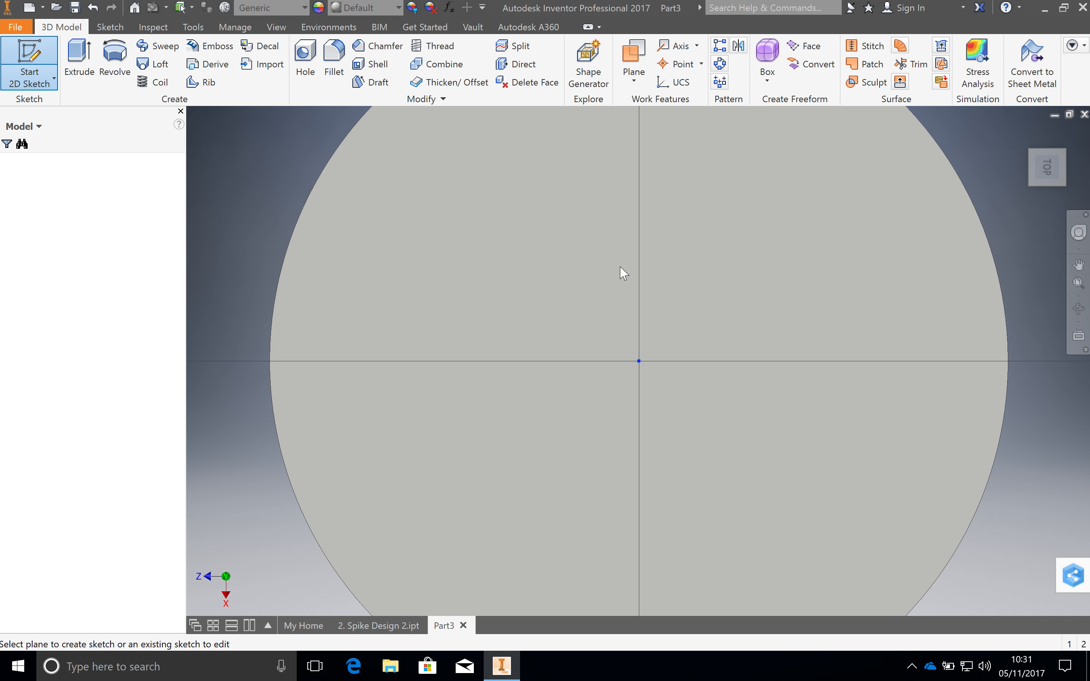
pyautogui.click(114, 59)
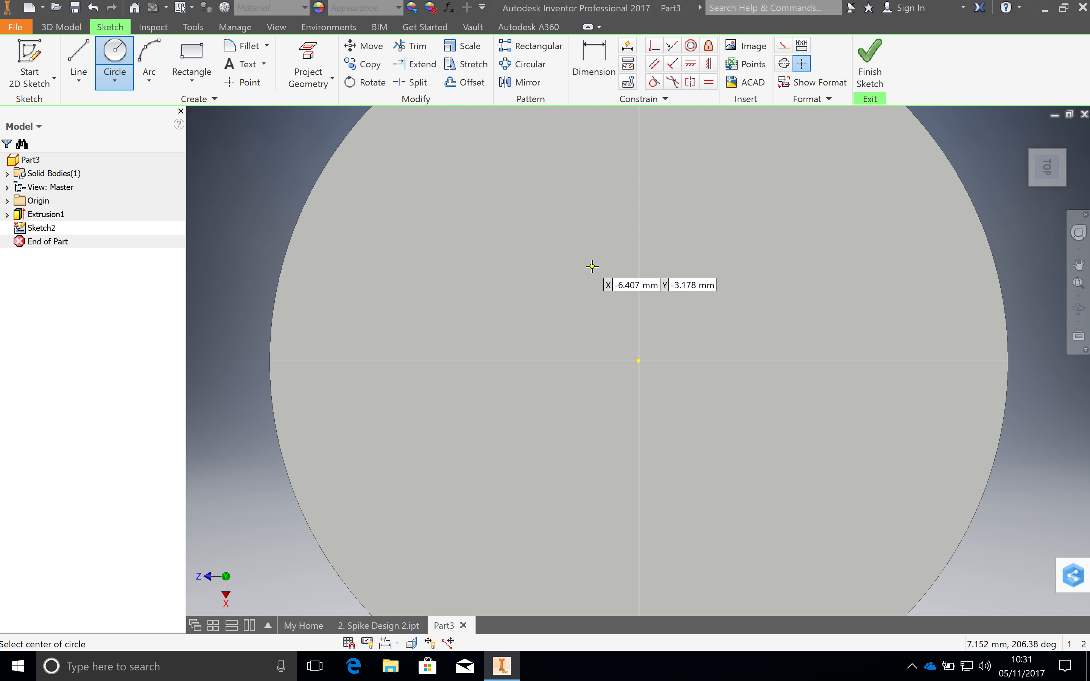
pyautogui.click(640, 361)
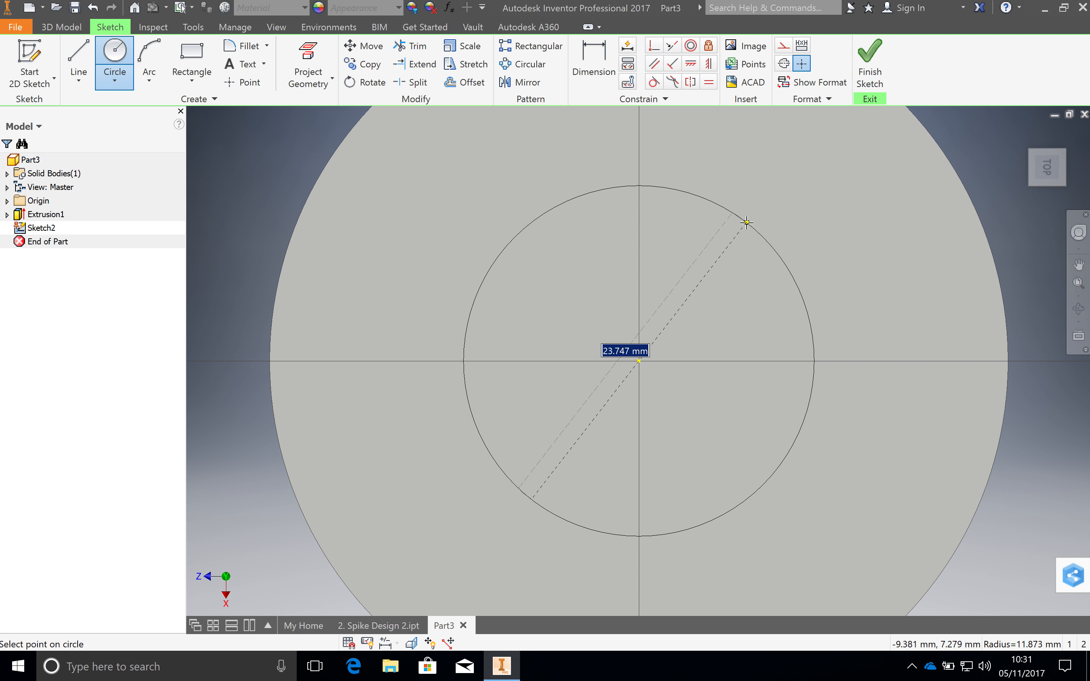
pyautogui.write('20')
pyautogui.press('Return')
pyautogui.click(870, 71)
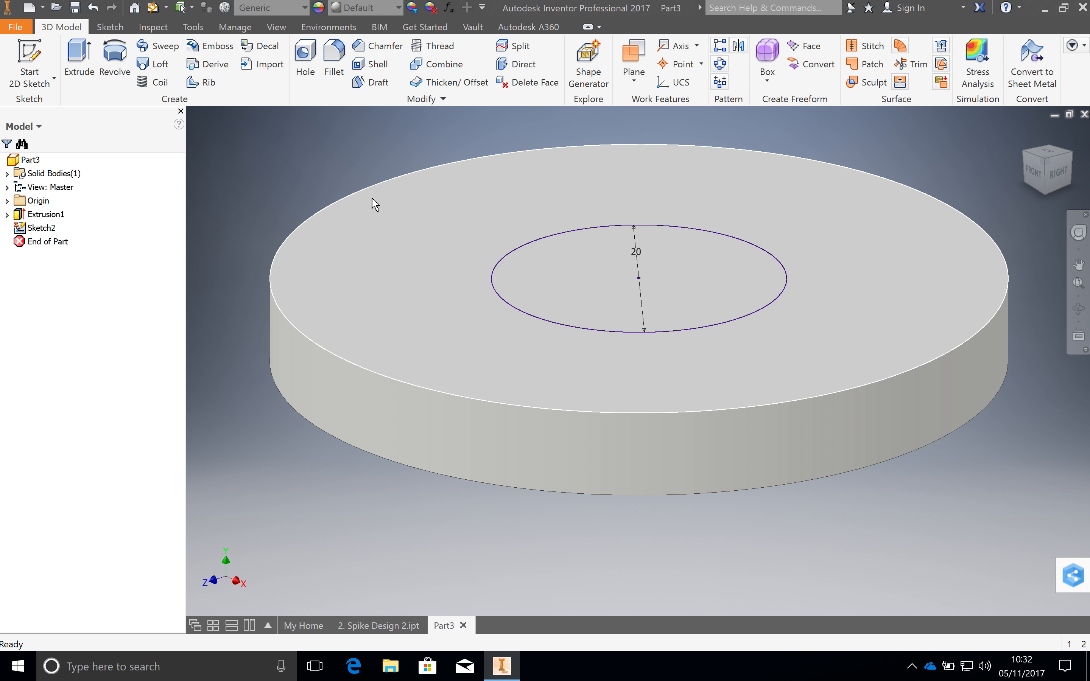
# Extrude the 20 mm circle as a cut 3 mm deep into the disc.
pyautogui.click(81, 58)
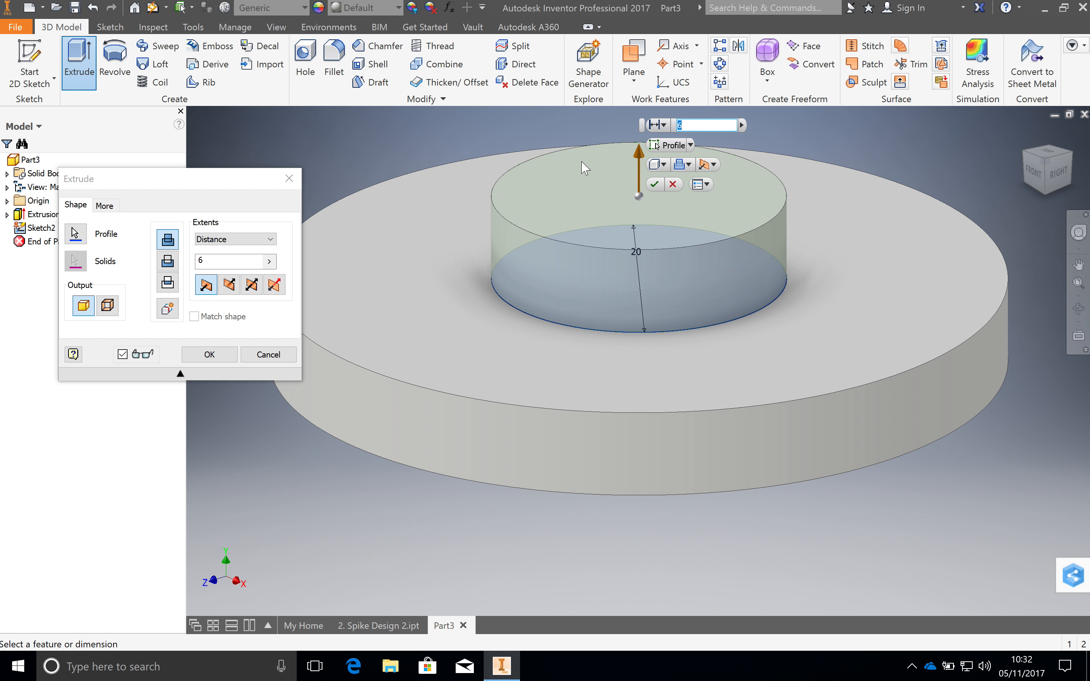
pyautogui.click(168, 261)
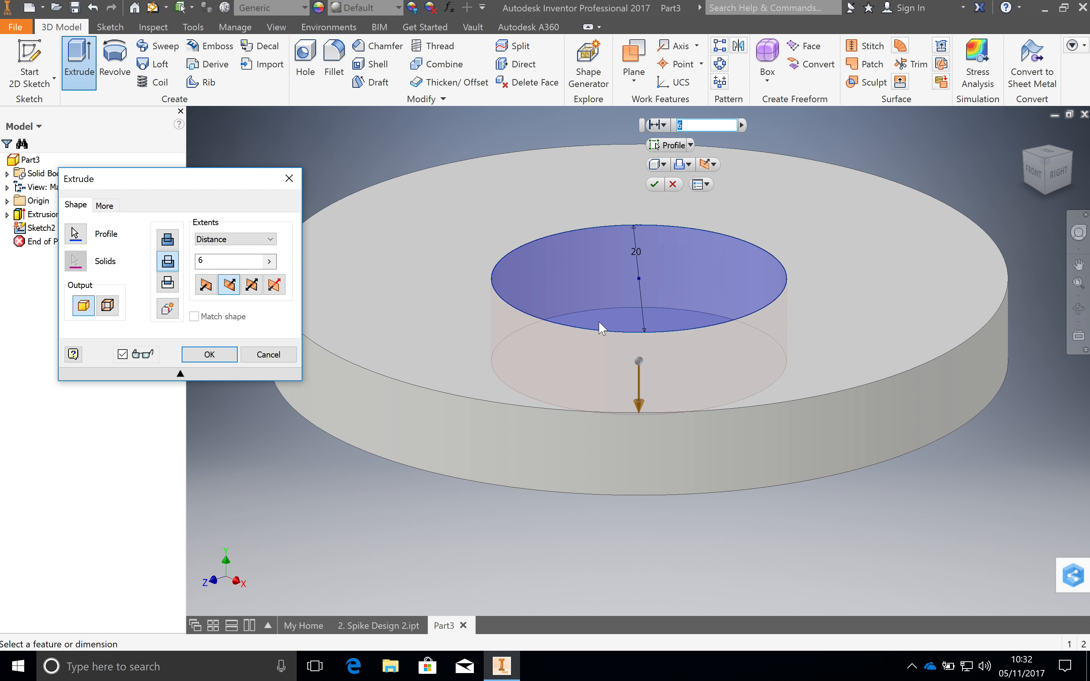
pyautogui.click(215, 266)
pyautogui.moveTo(215, 270); pyautogui.dragTo(194, 268)
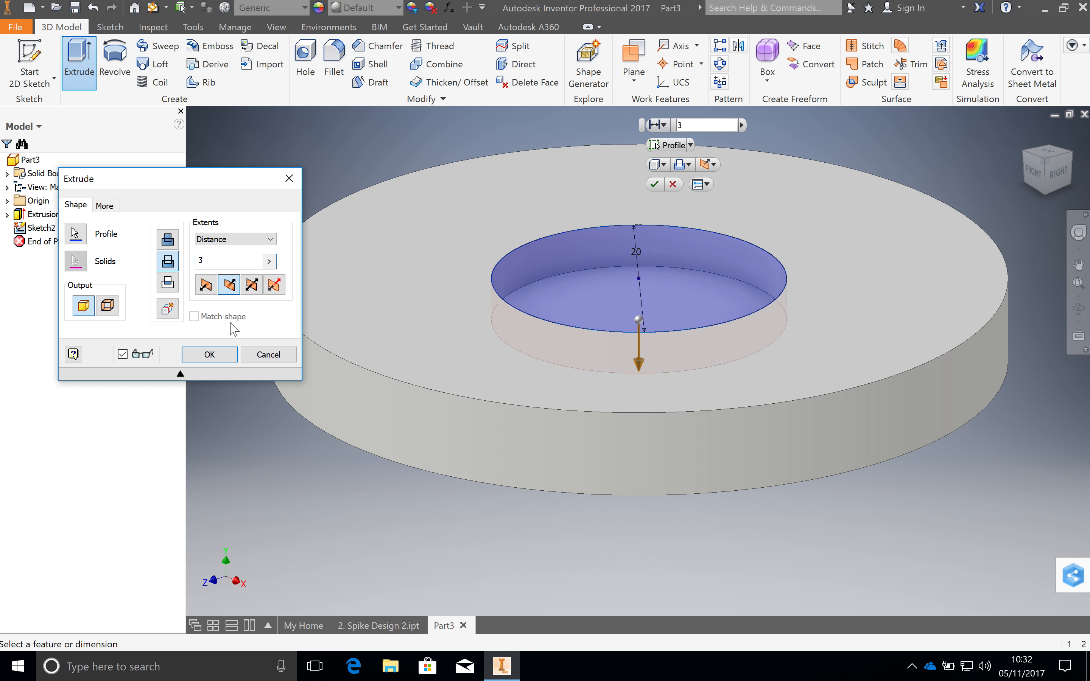
pyautogui.click(225, 355)
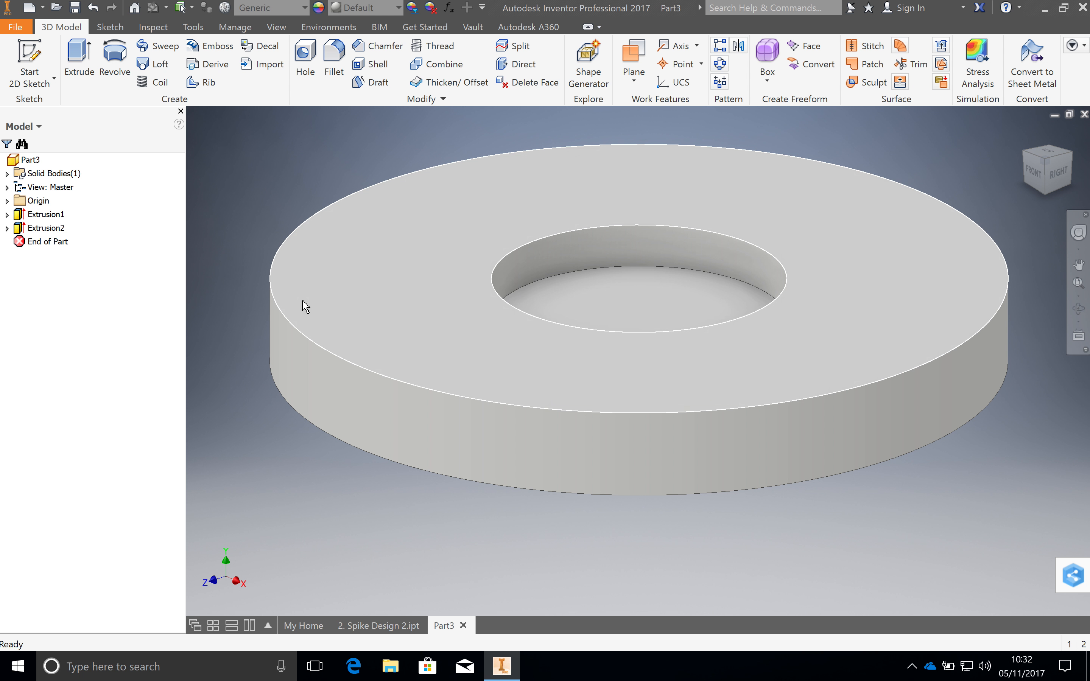
# Start a 2D sketch on the disc's top face and project its outer circular edge into the sketch.
pyautogui.click(44, 88)
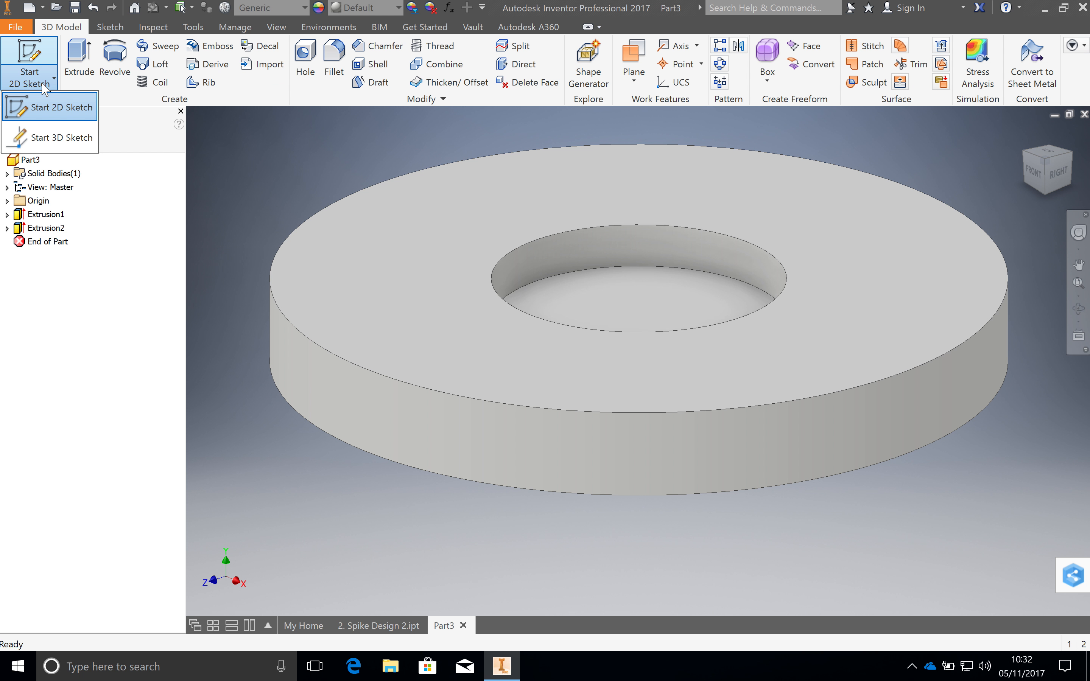
pyautogui.click(53, 113)
pyautogui.click(422, 320)
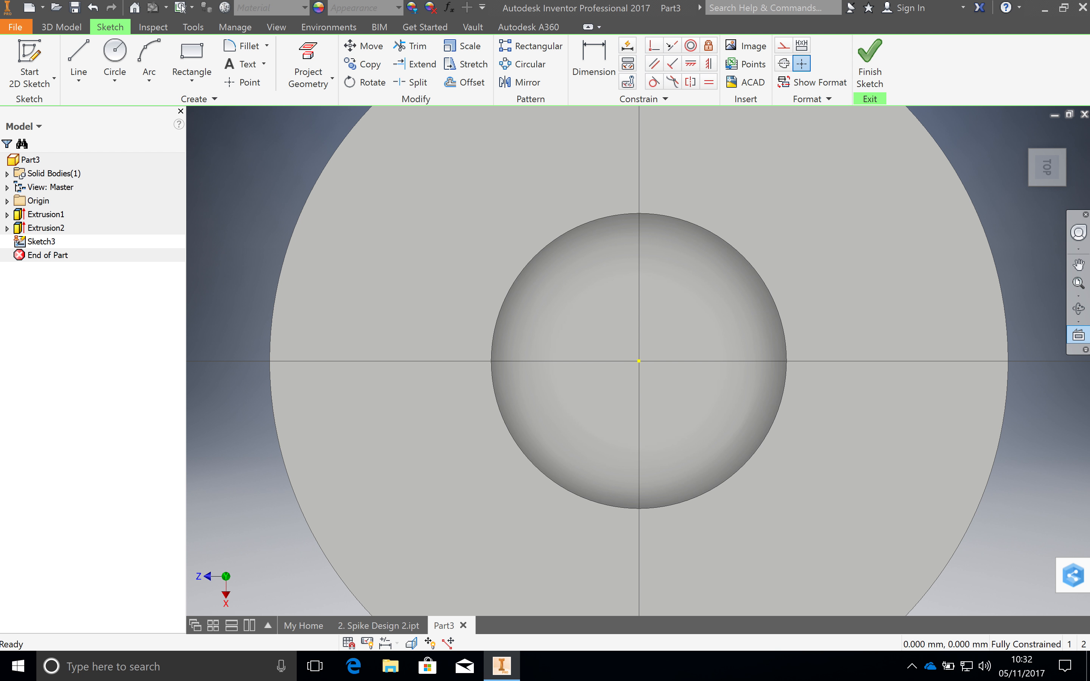
pyautogui.click(1078, 284)
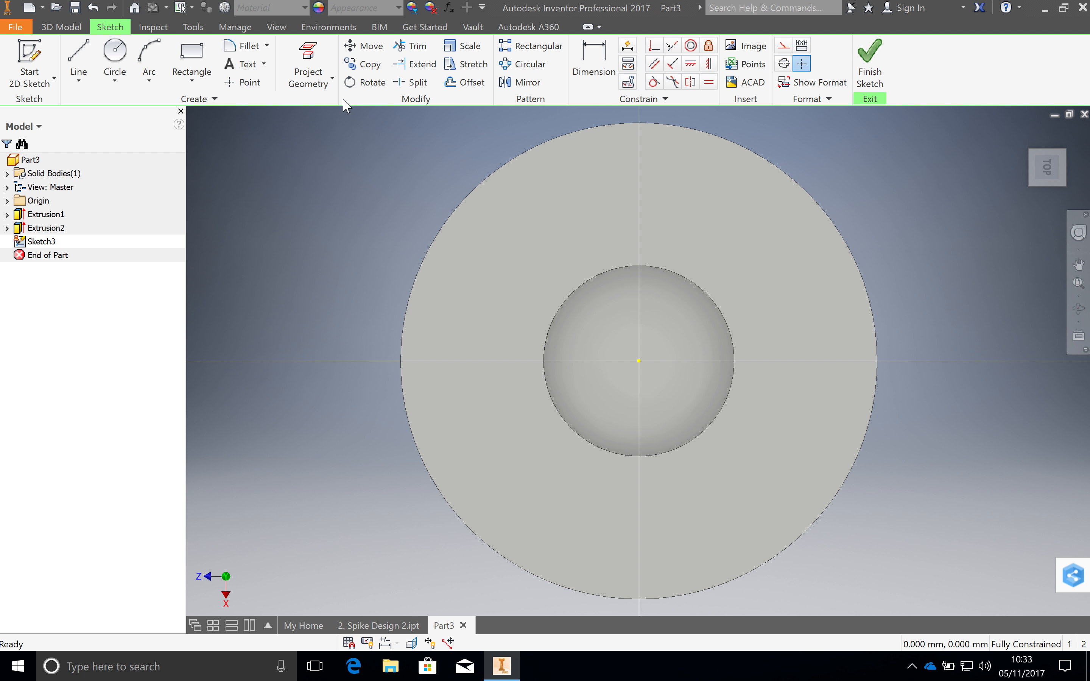
pyautogui.click(328, 87)
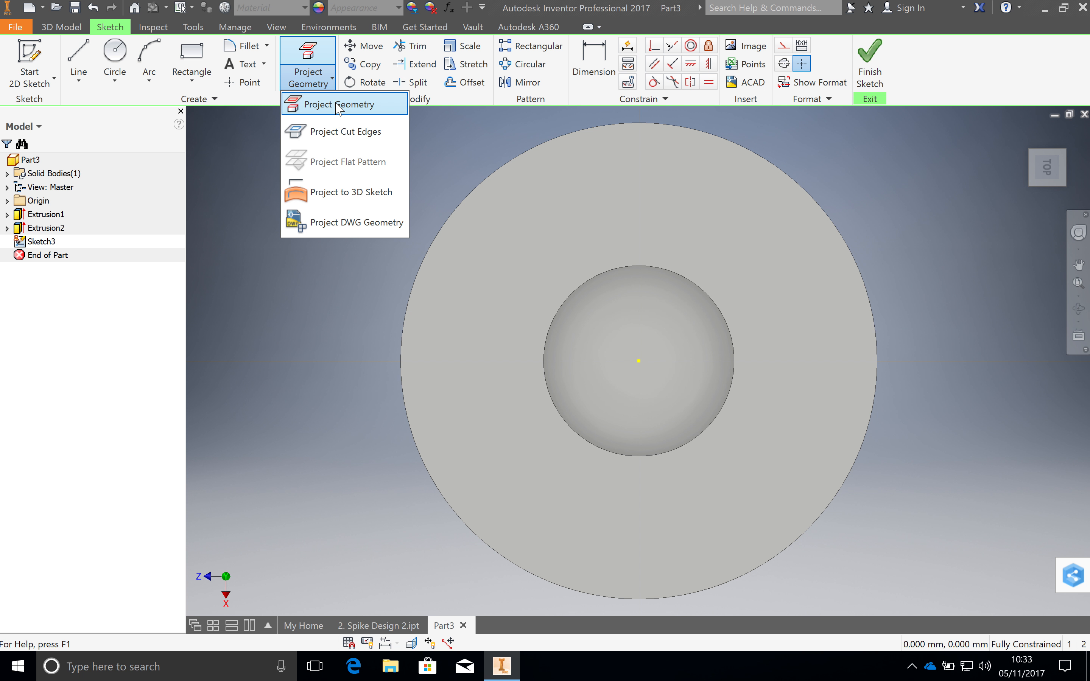
pyautogui.click(356, 110)
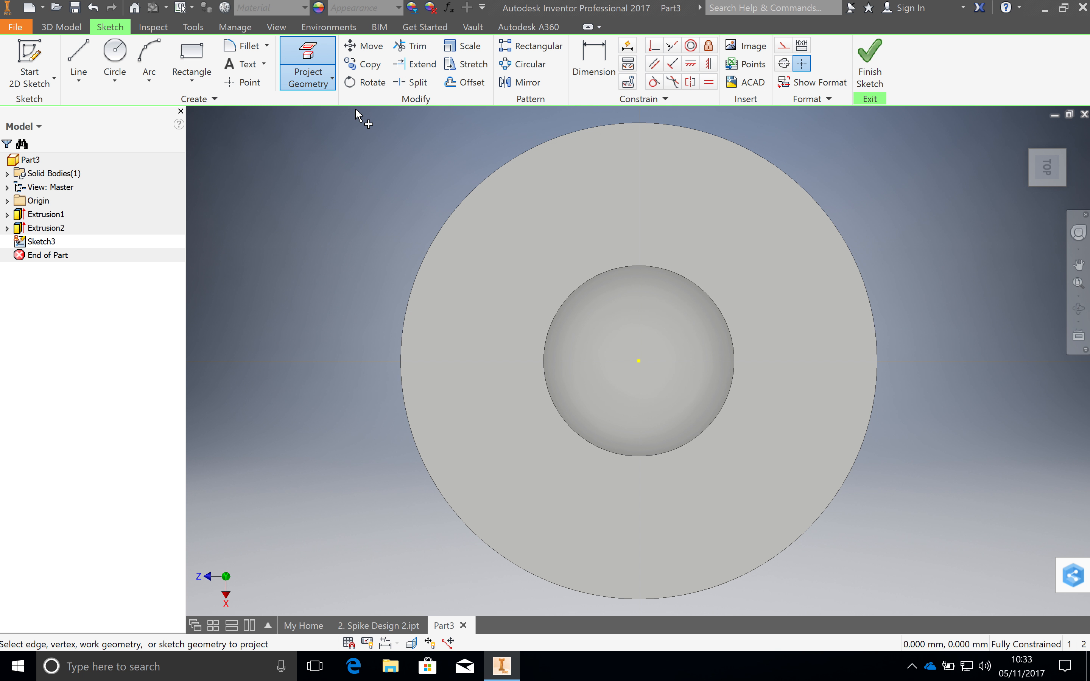
pyautogui.click(456, 209)
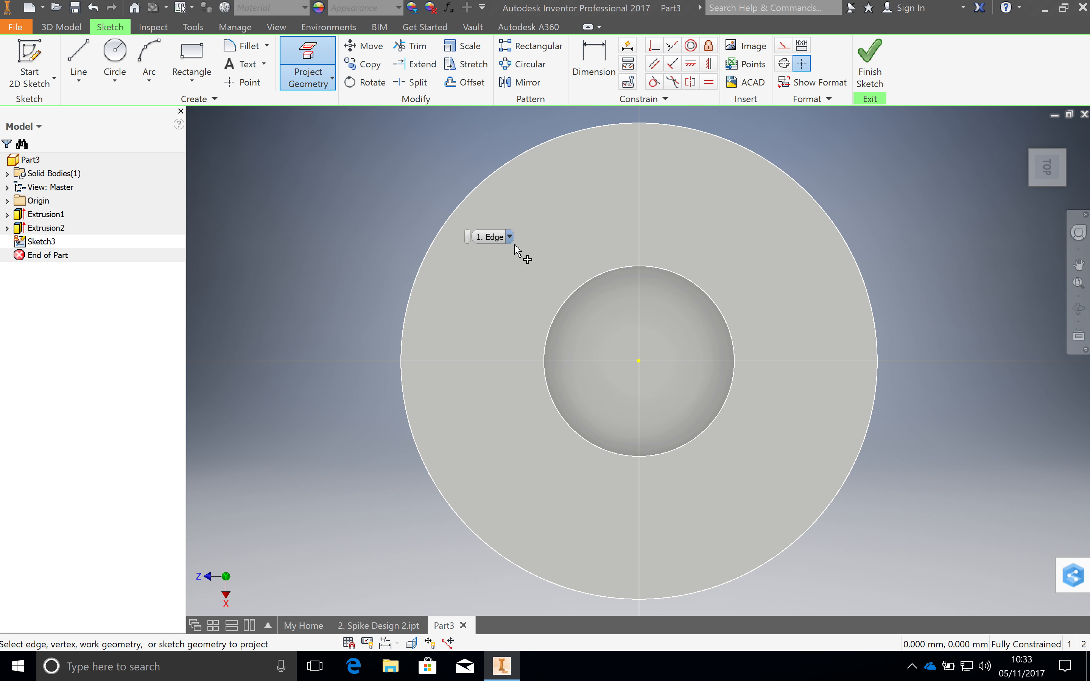
# Project the disc's outer circular edge, offset it 4 mm inward, and finish the sketch.
pyautogui.click(458, 212)
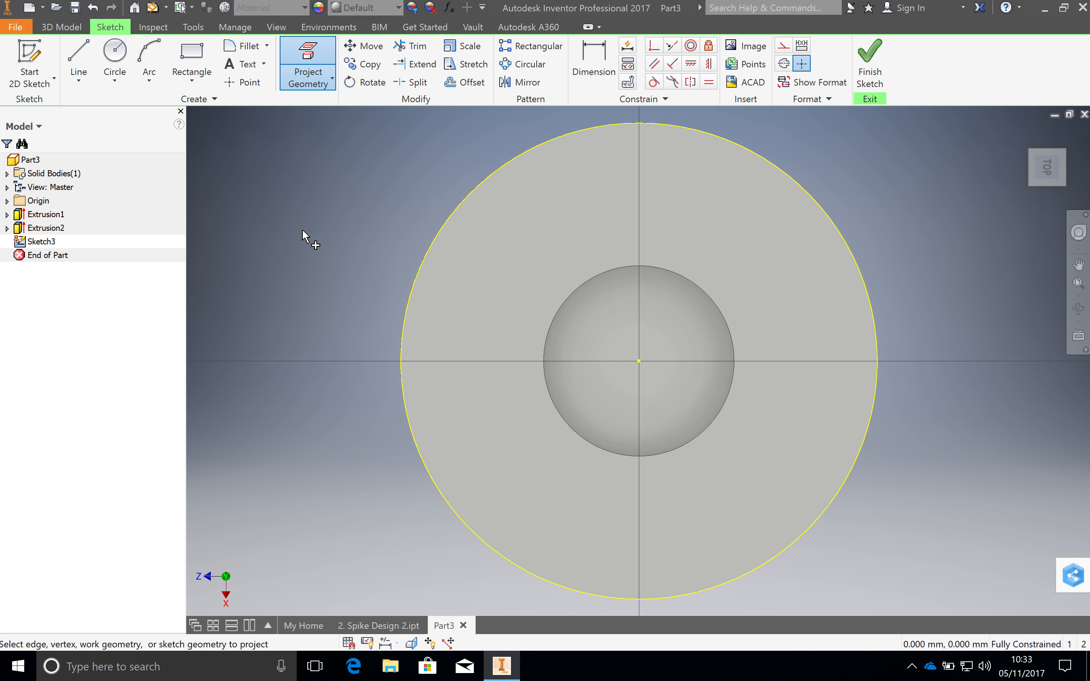
pyautogui.click(468, 85)
pyautogui.click(486, 176)
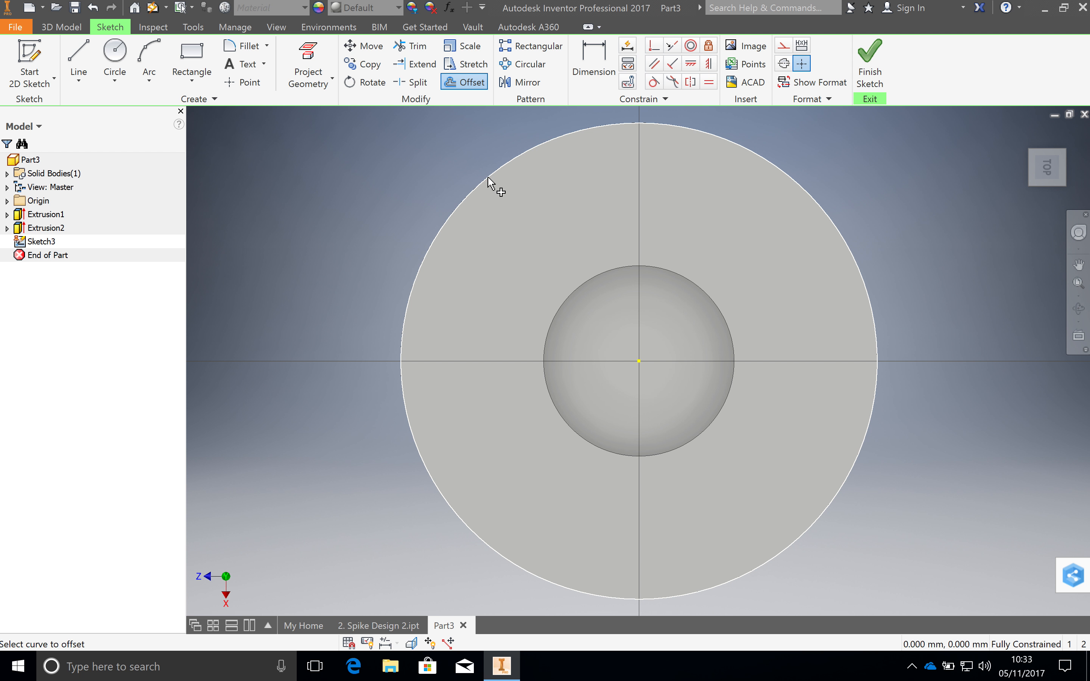
pyautogui.click(492, 184)
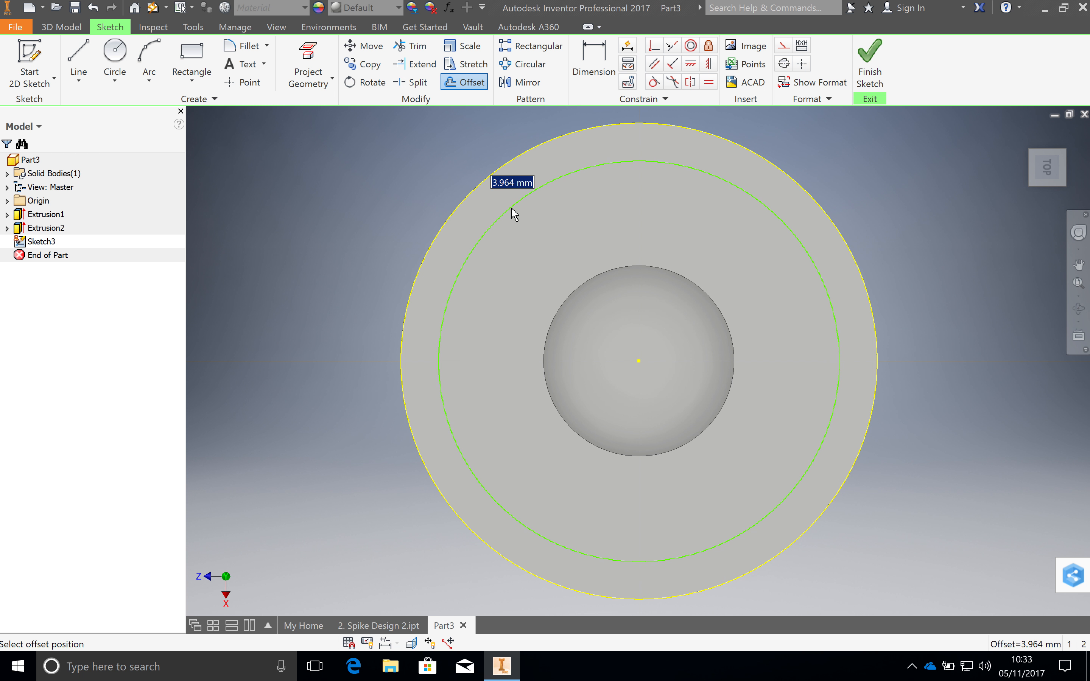
pyautogui.write('4')
pyautogui.press('Return')
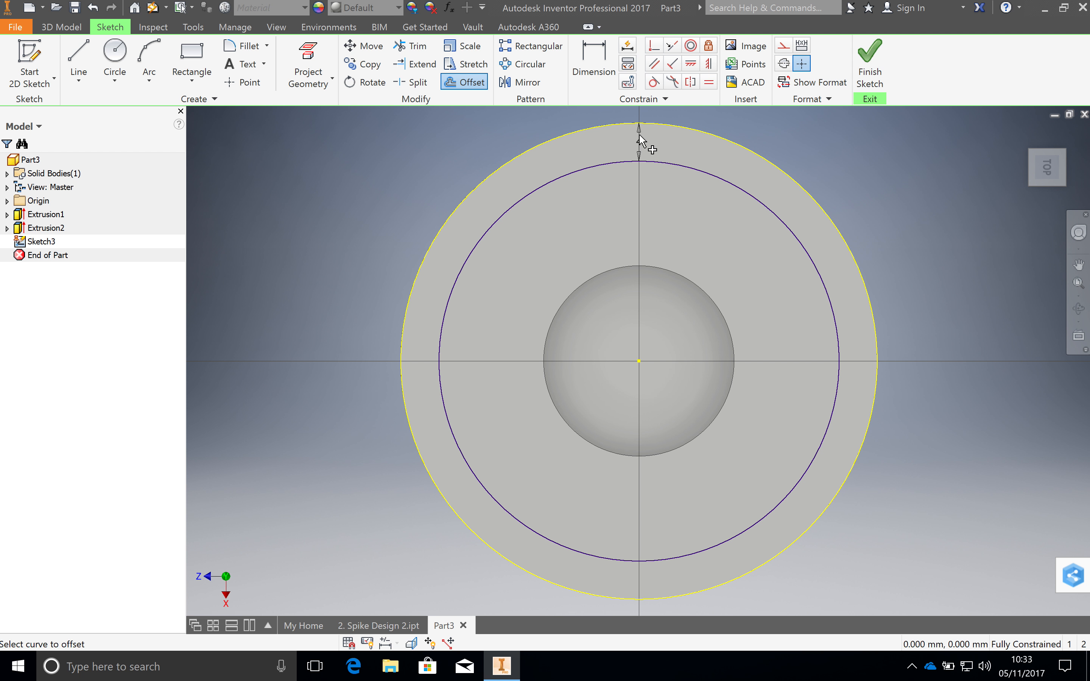
pyautogui.click(872, 67)
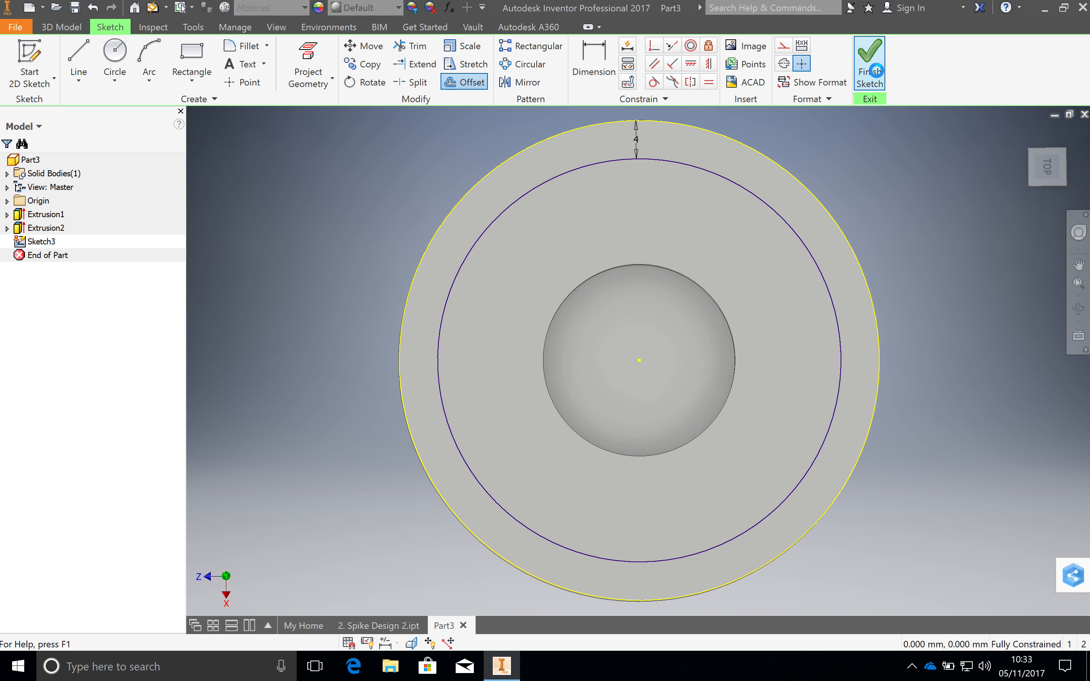
# Extrude the outer ring between the projected and offset circles upward by 3 mm.
pyautogui.click(79, 59)
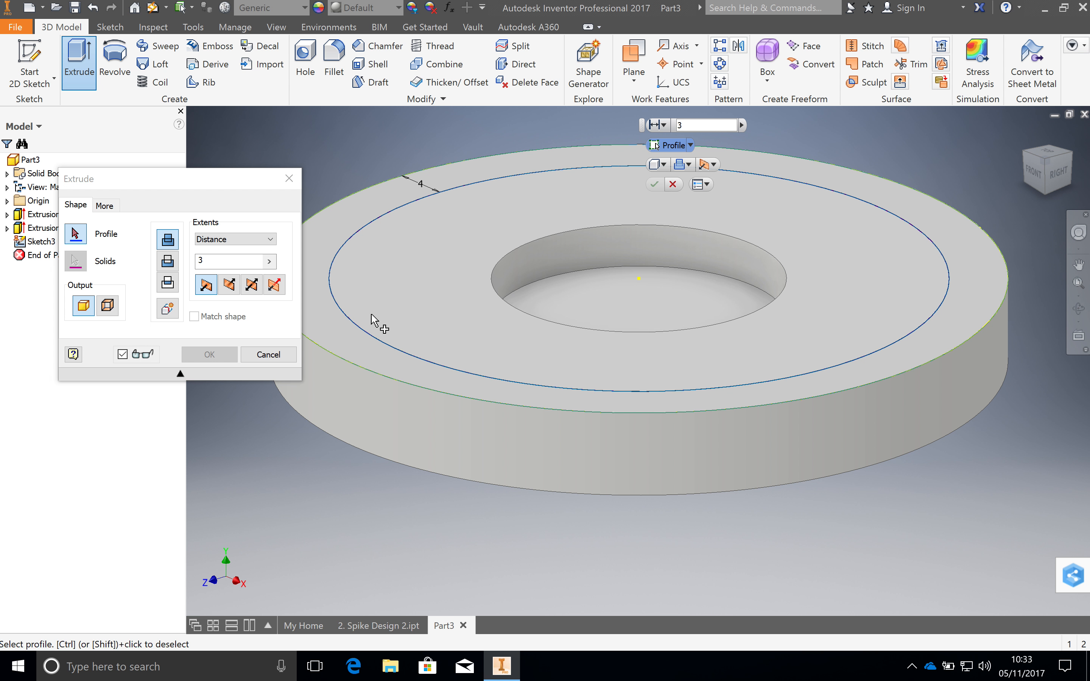
pyautogui.click(332, 332)
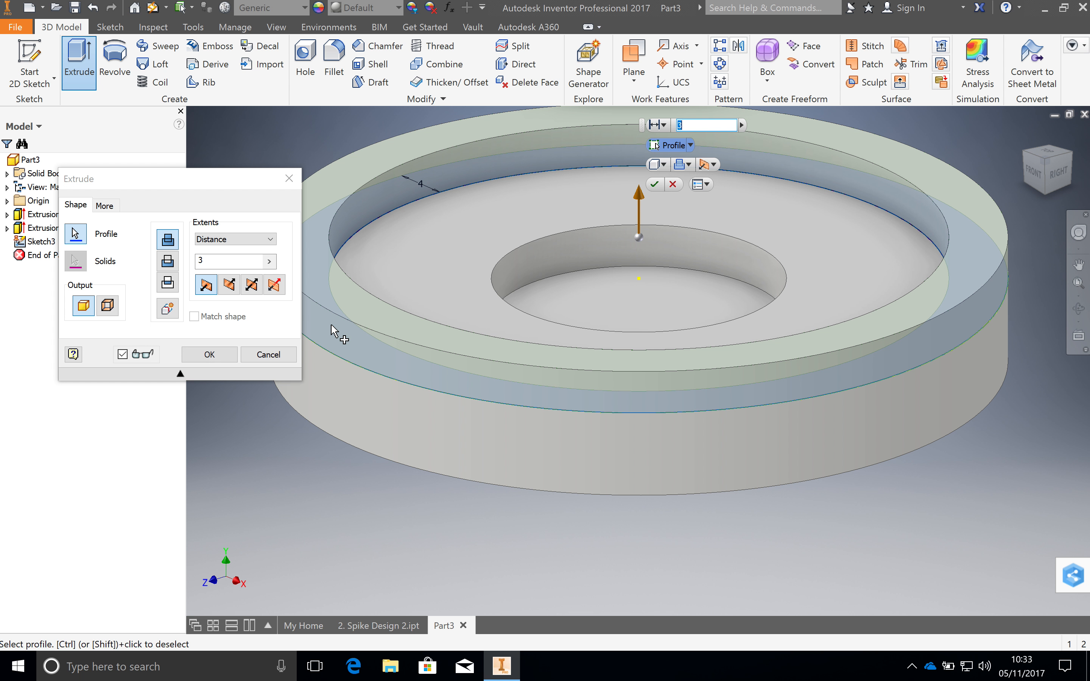
pyautogui.doubleClick(221, 261)
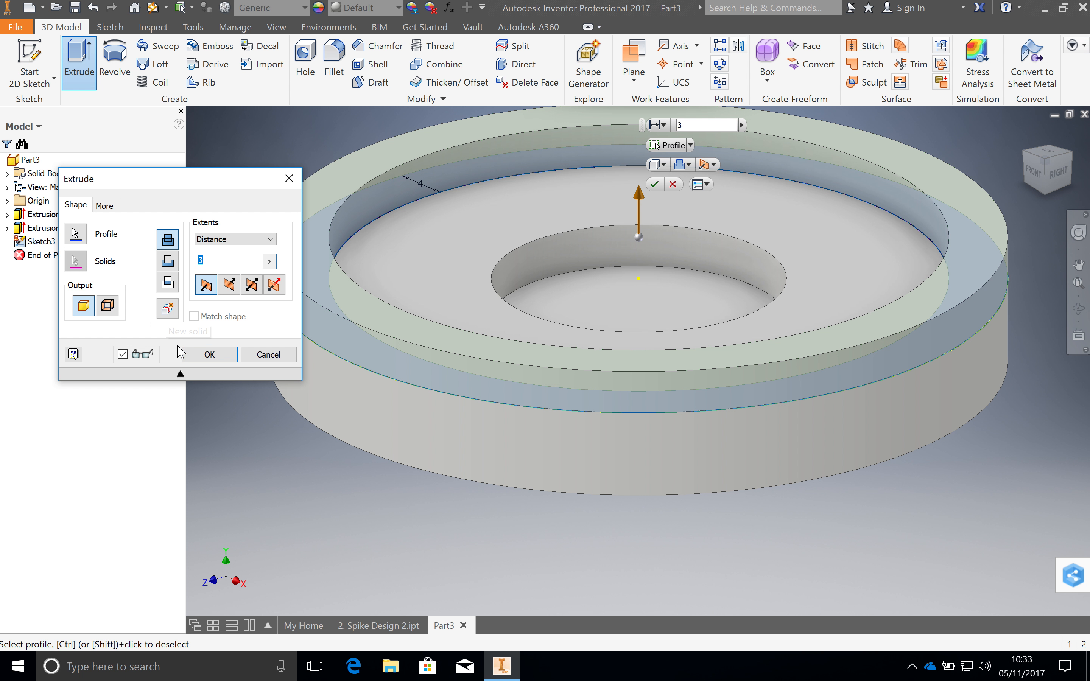
pyautogui.click(203, 356)
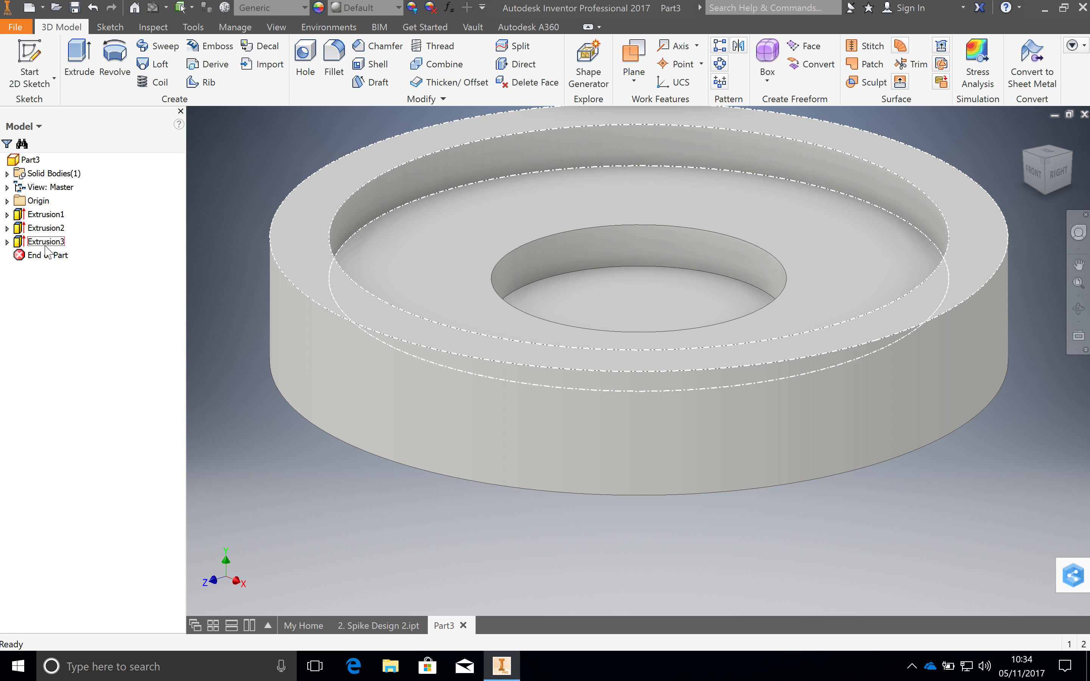
# Edit the 3 mm ring extrusion so that it is created as a new solid.
pyautogui.doubleClick(17, 243)
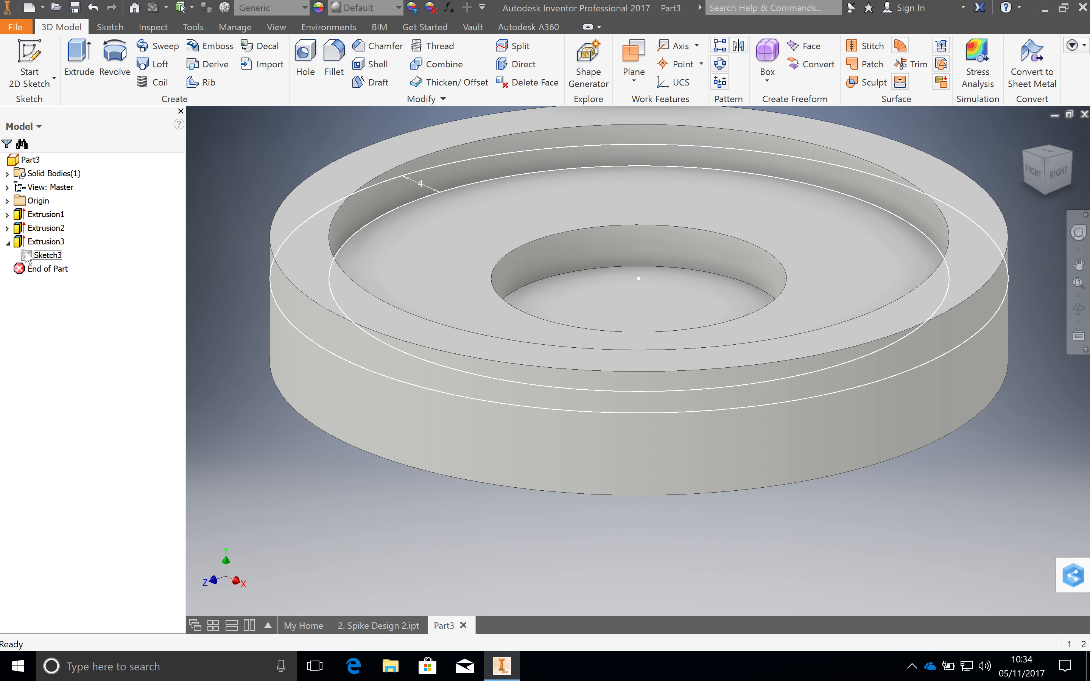
pyautogui.doubleClick(17, 242)
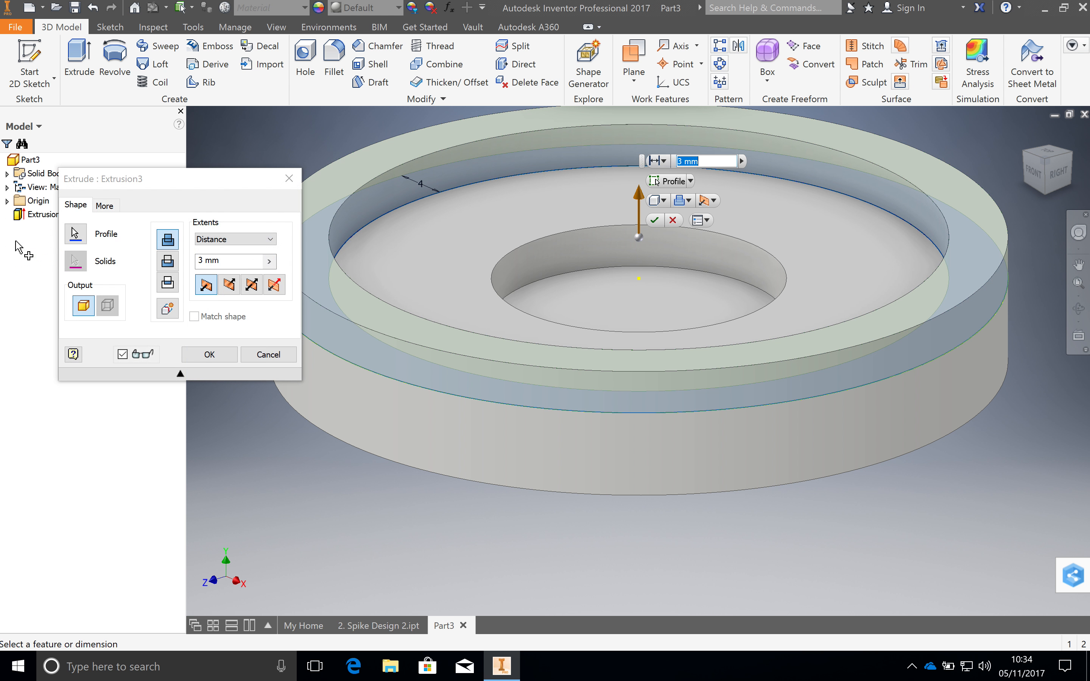
pyautogui.click(168, 310)
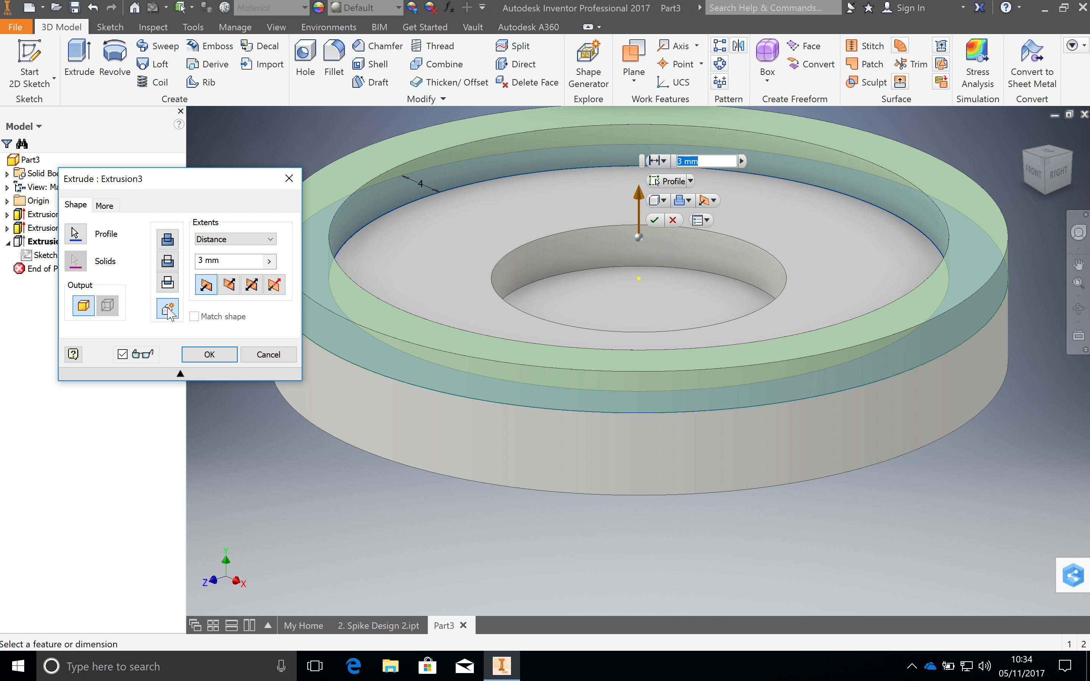
pyautogui.click(206, 357)
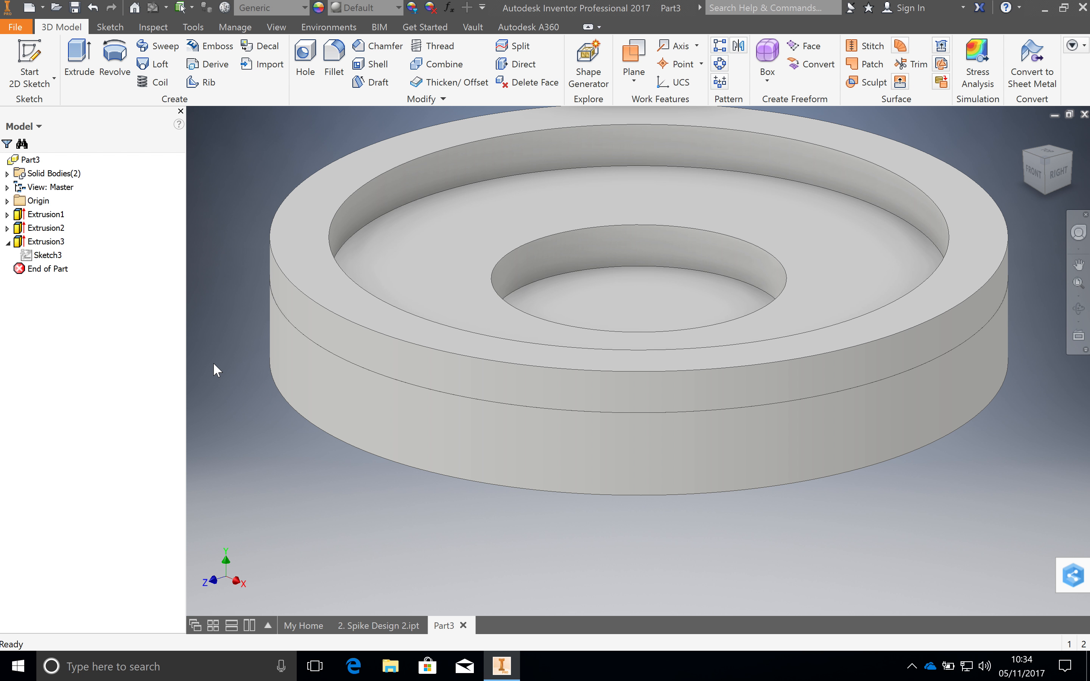
# Open the save options for the active part.
pyautogui.click(12, 28)
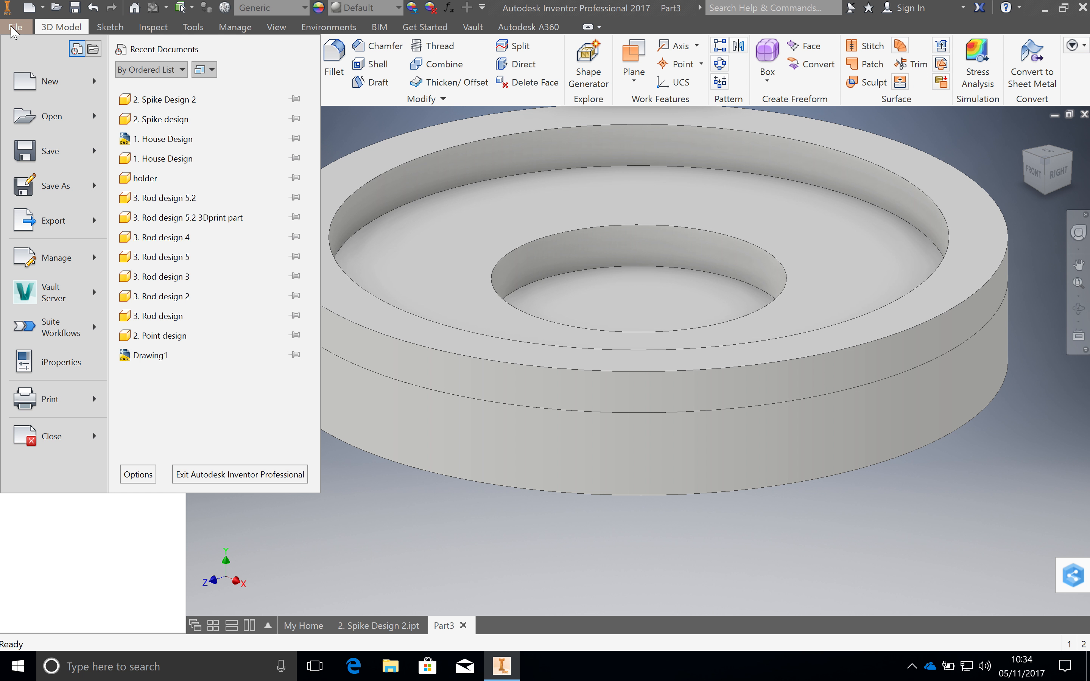
pyautogui.moveTo(45, 158)
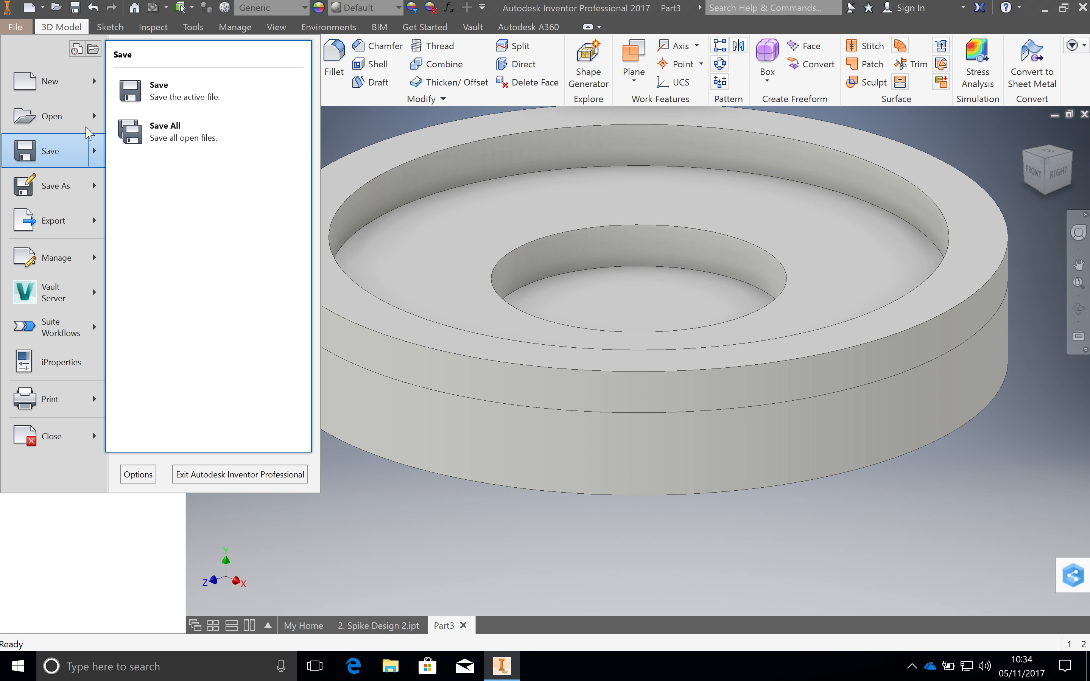